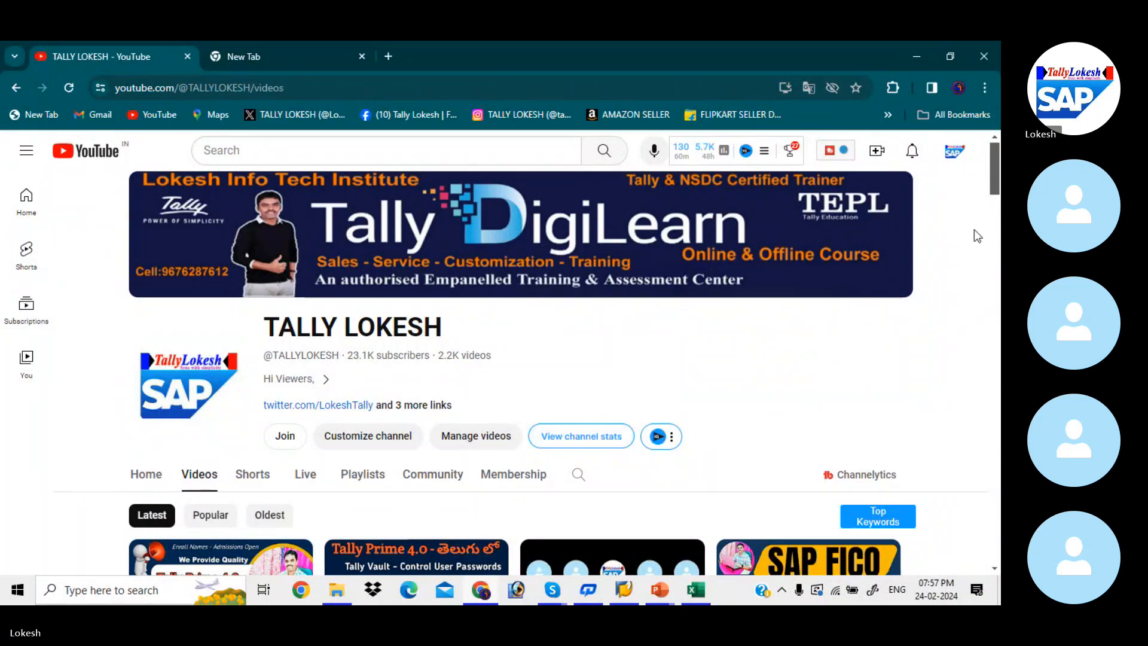
Mute the unmuted participant in the SAP Batch 6 Skype call and dismiss the recording notice
drag(995, 161, 991, 136)
mouse_move(552, 590)
click(543, 544)
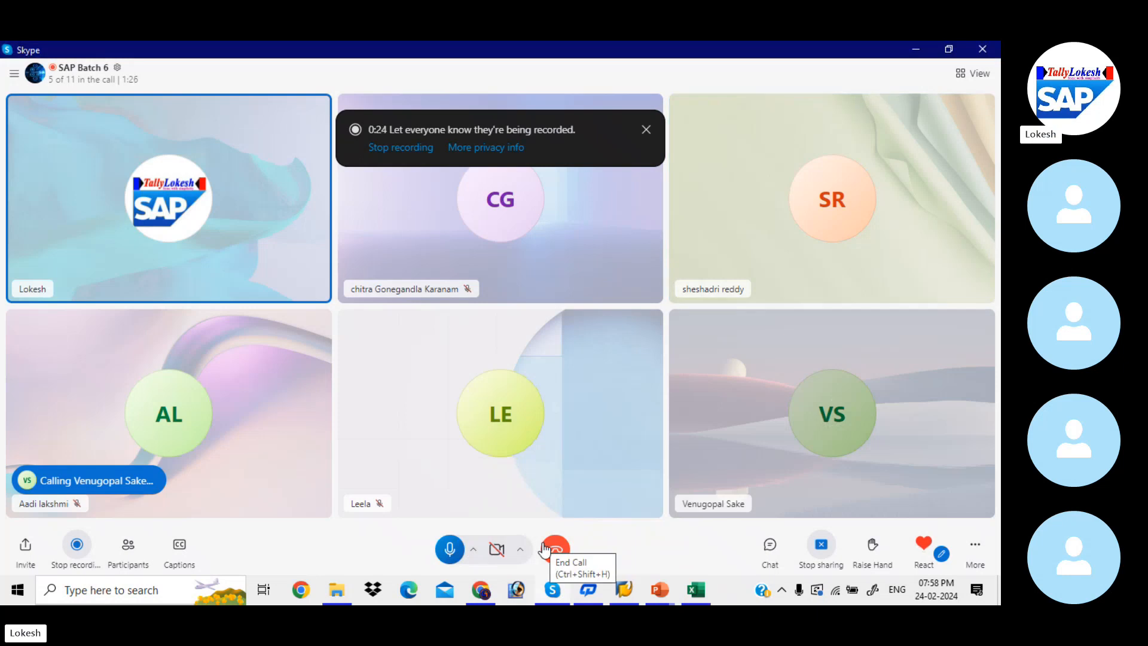
click(128, 546)
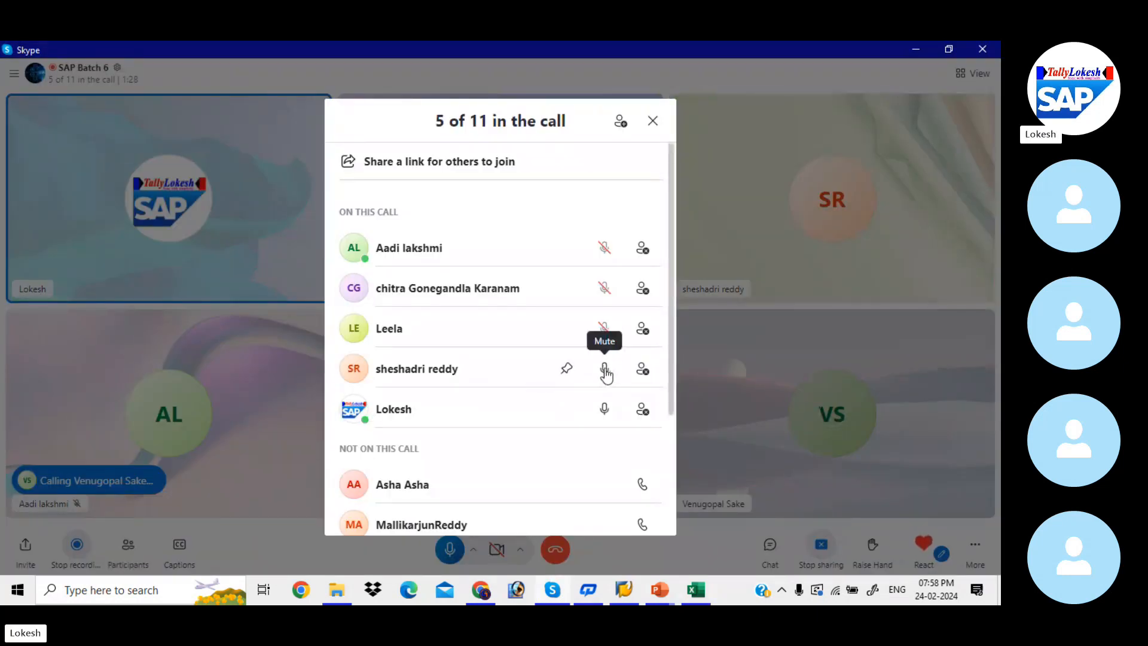
click(656, 120)
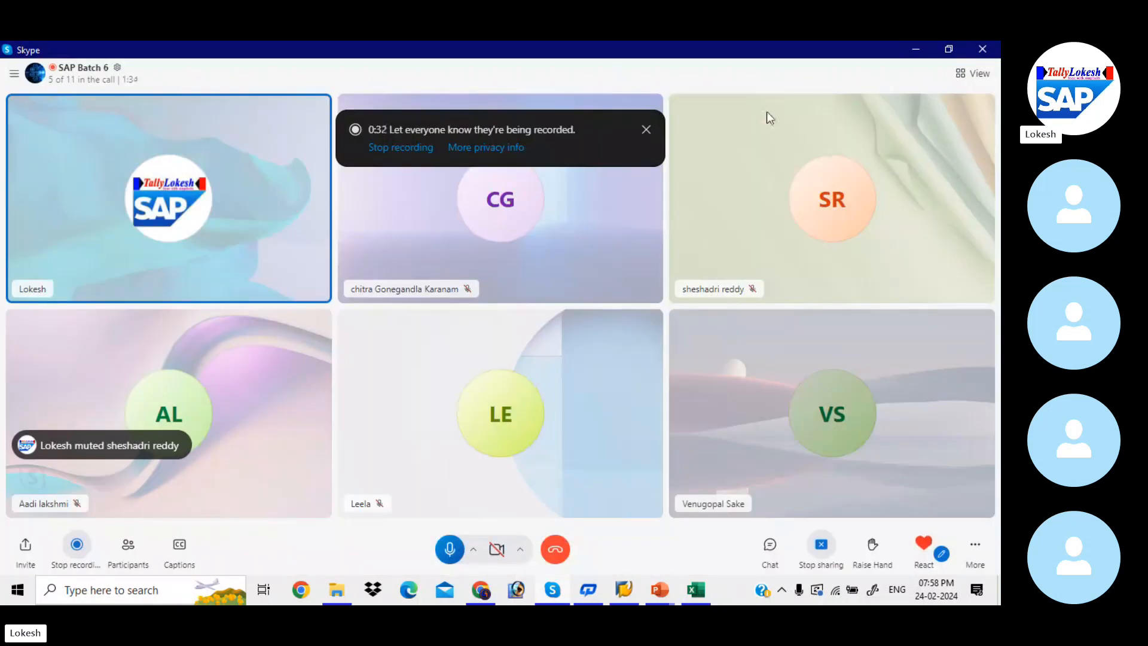
click(651, 133)
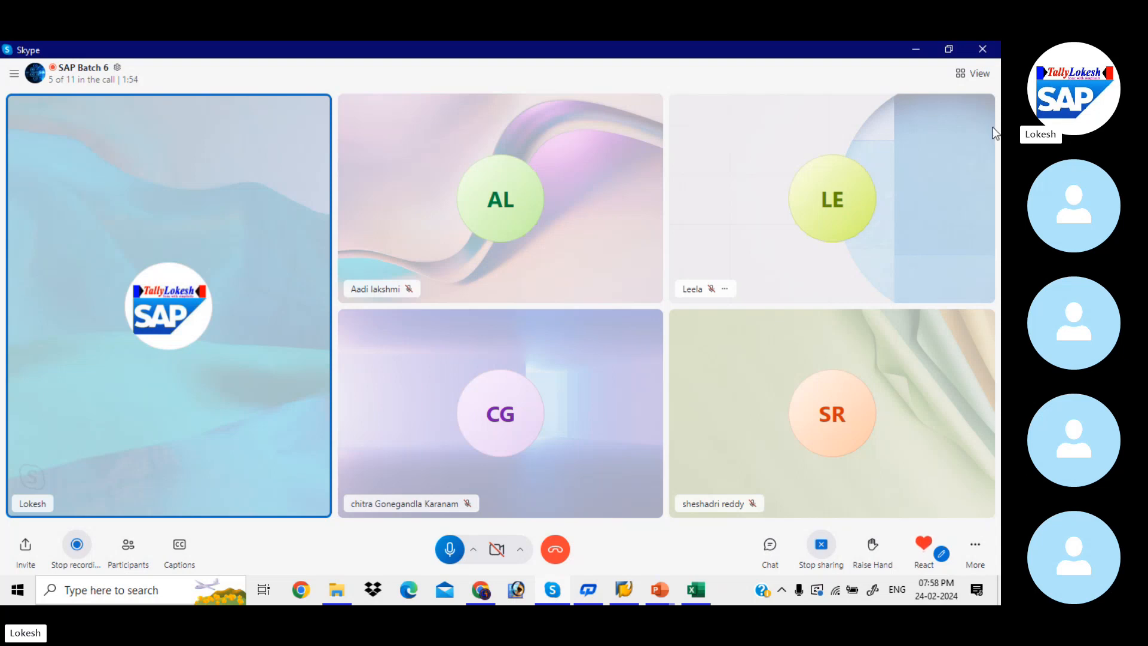
click(915, 60)
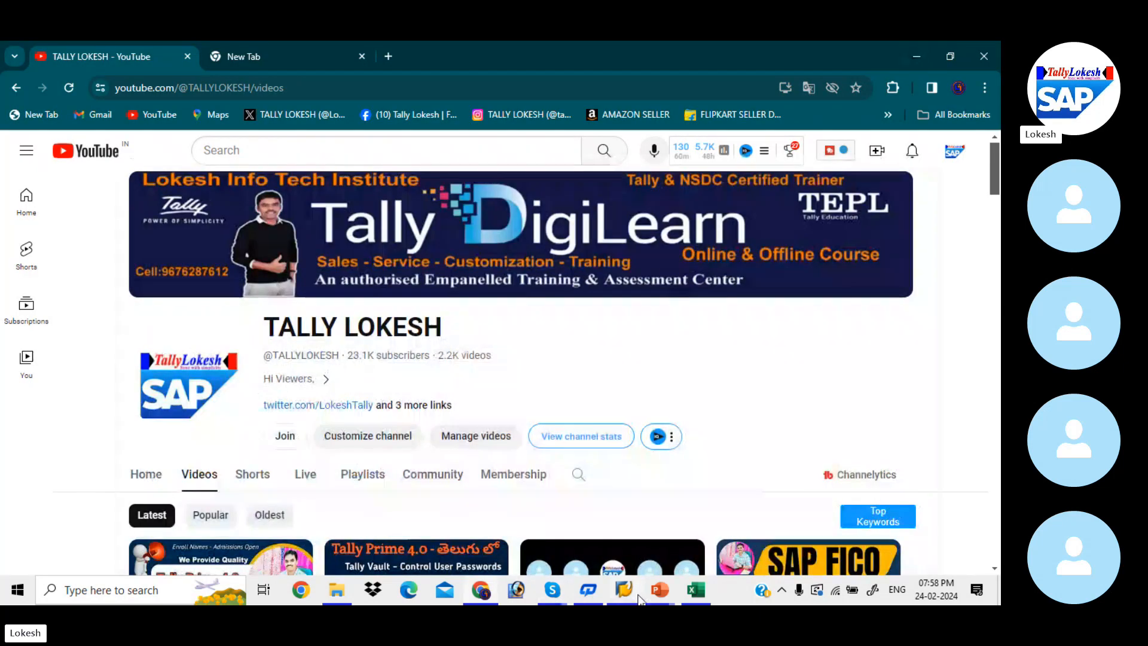
Log on to the EHP7 SAP connection as FIUSER42 with the account password, ending any other logons of that user
mouse_move(639, 599)
click(597, 527)
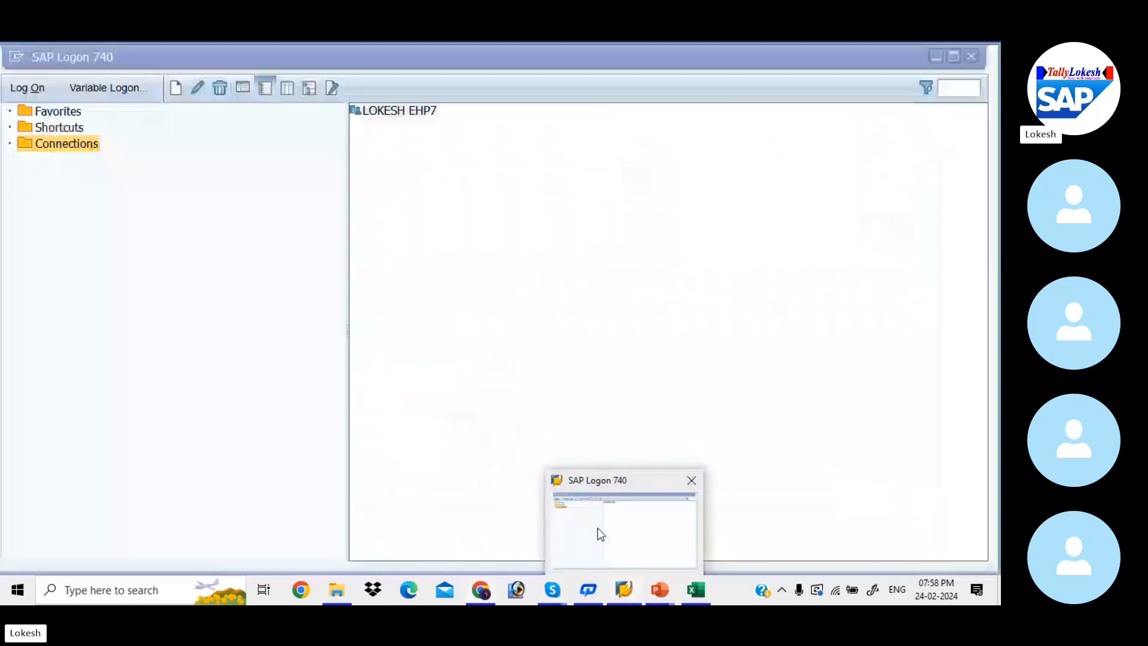
double_click(401, 111)
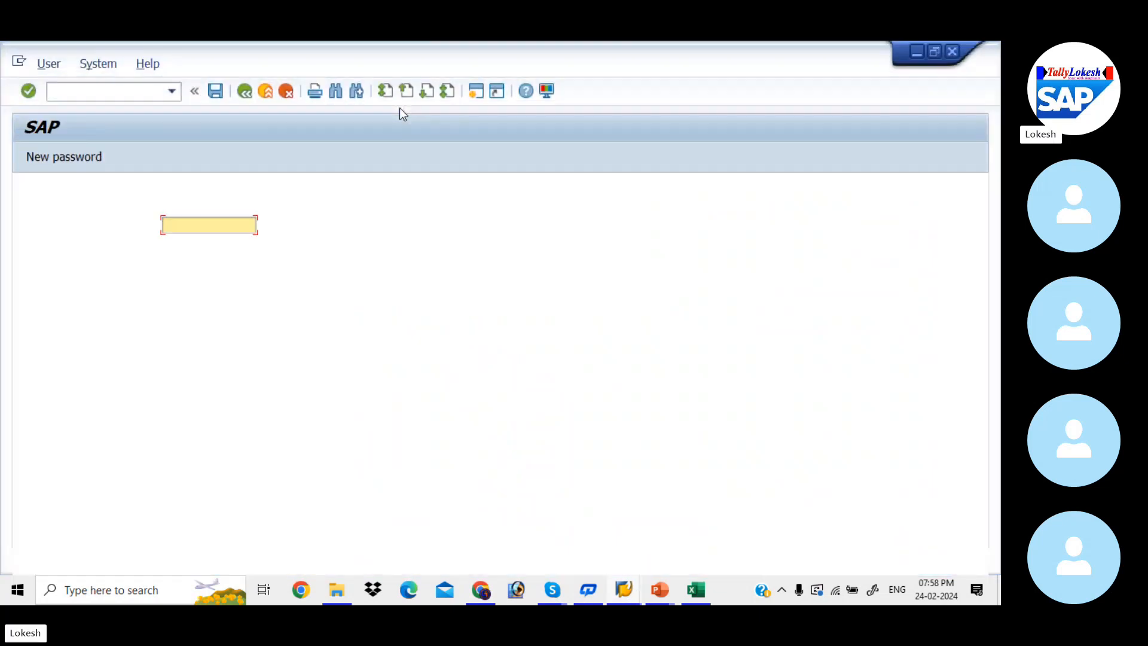
key(space)
key(Down)
key(Tab)
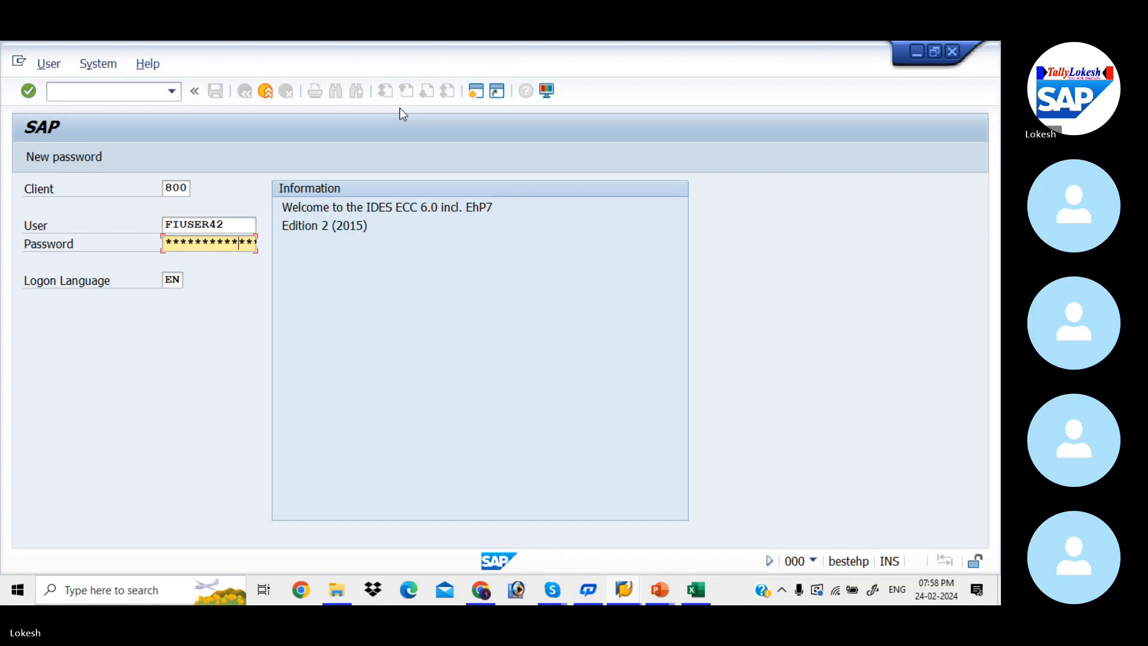
key(Return)
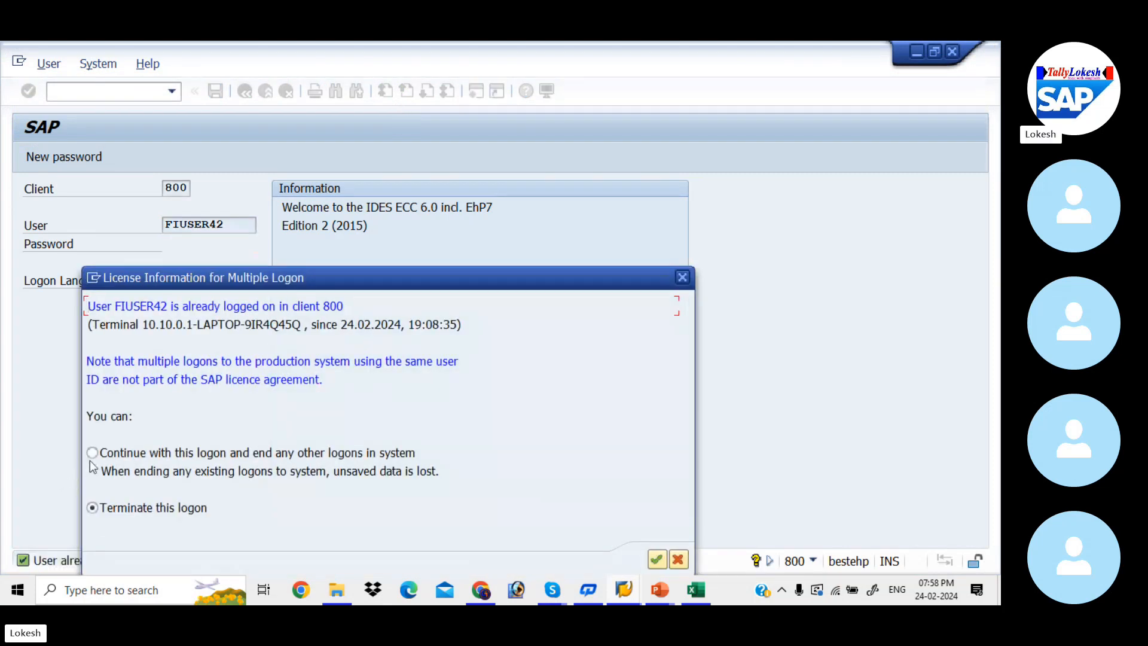
click(92, 453)
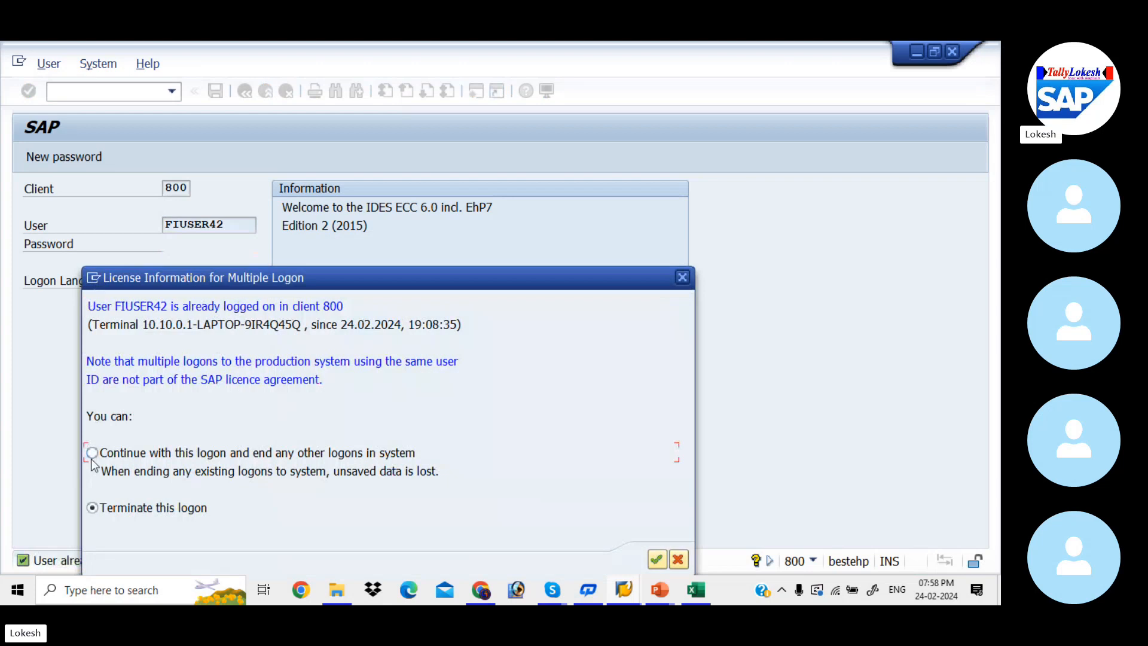
click(658, 560)
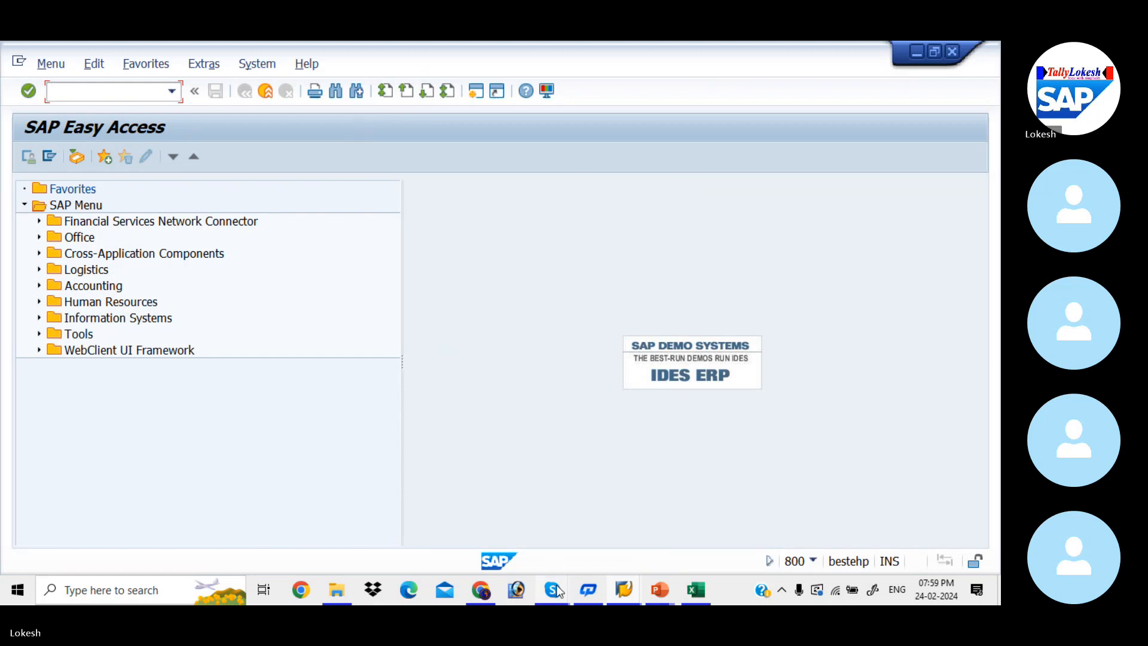
Check who is present in the Skype call and return to SAP Easy Access
mouse_move(556, 591)
click(542, 538)
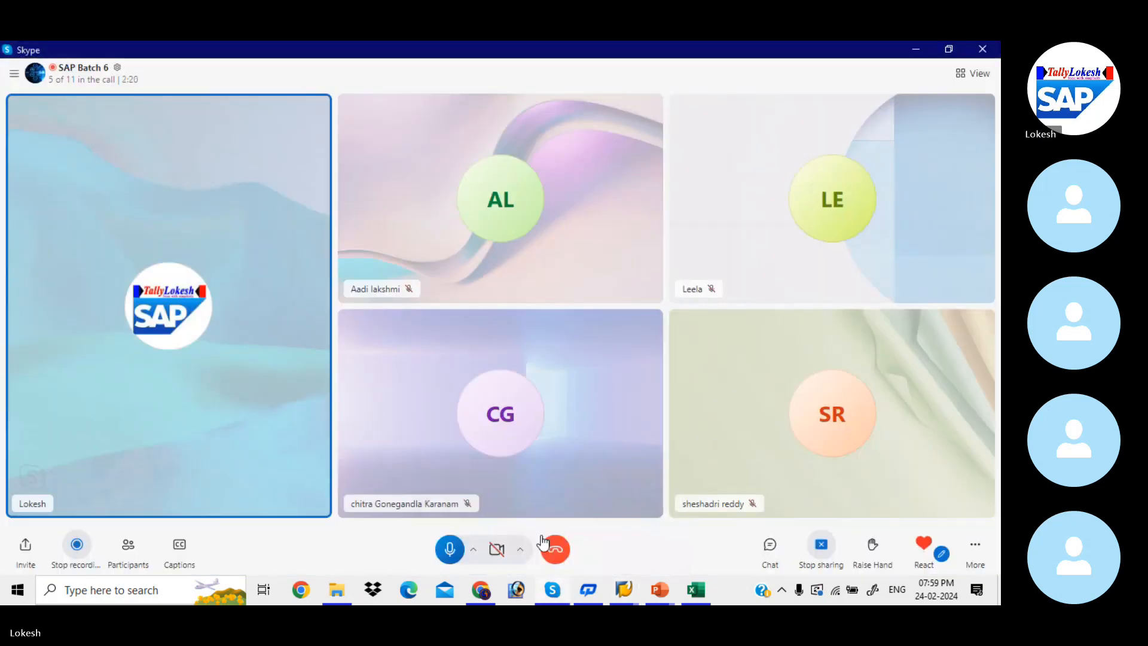
click(916, 47)
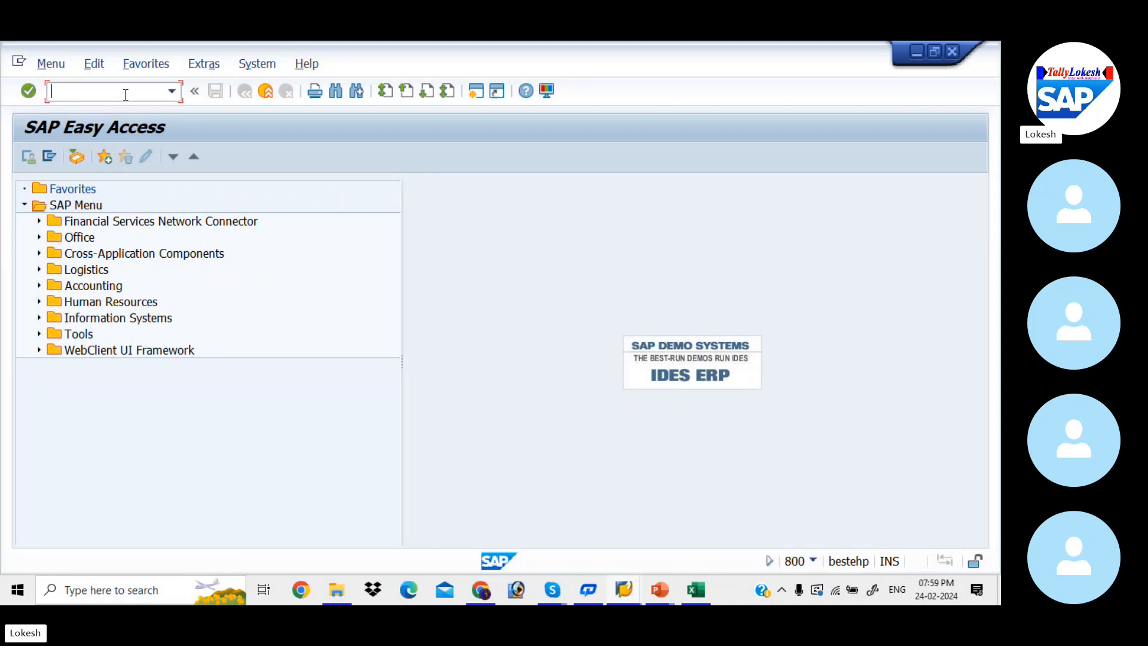
Review the Configuration Steps slide in the COST CENTERS presentation for the cost center transaction codes
key(alt+Tab)
key(alt+Tab)
key(alt+Tab)
key(alt+Tab)
key(alt+Tab)
key(alt+Tab)
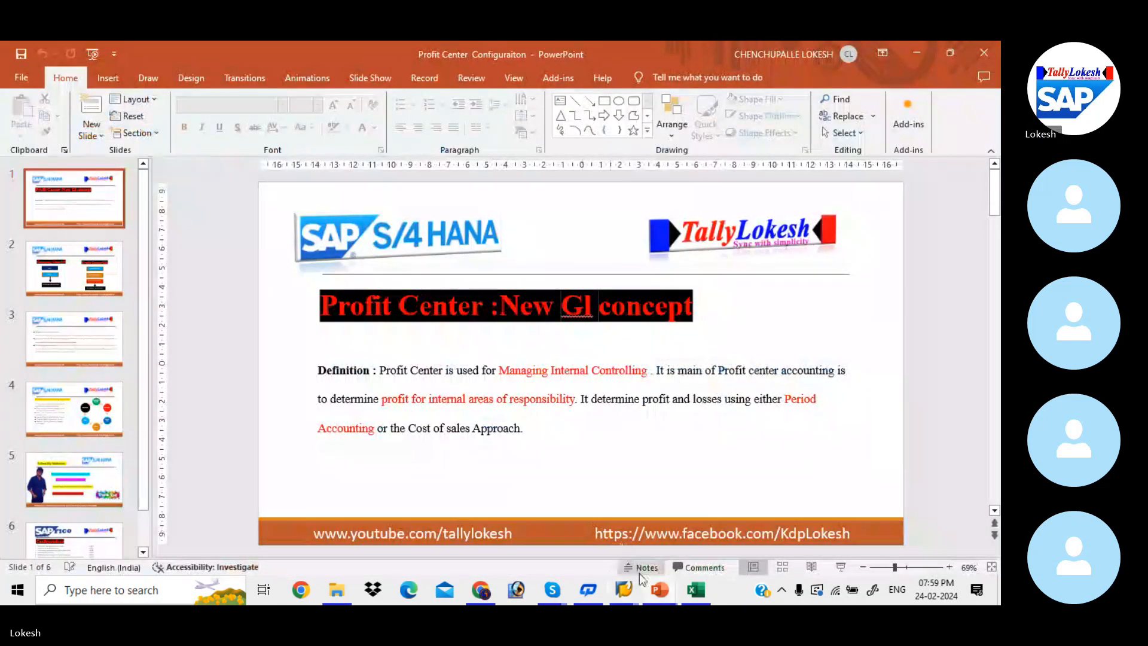
mouse_move(660, 598)
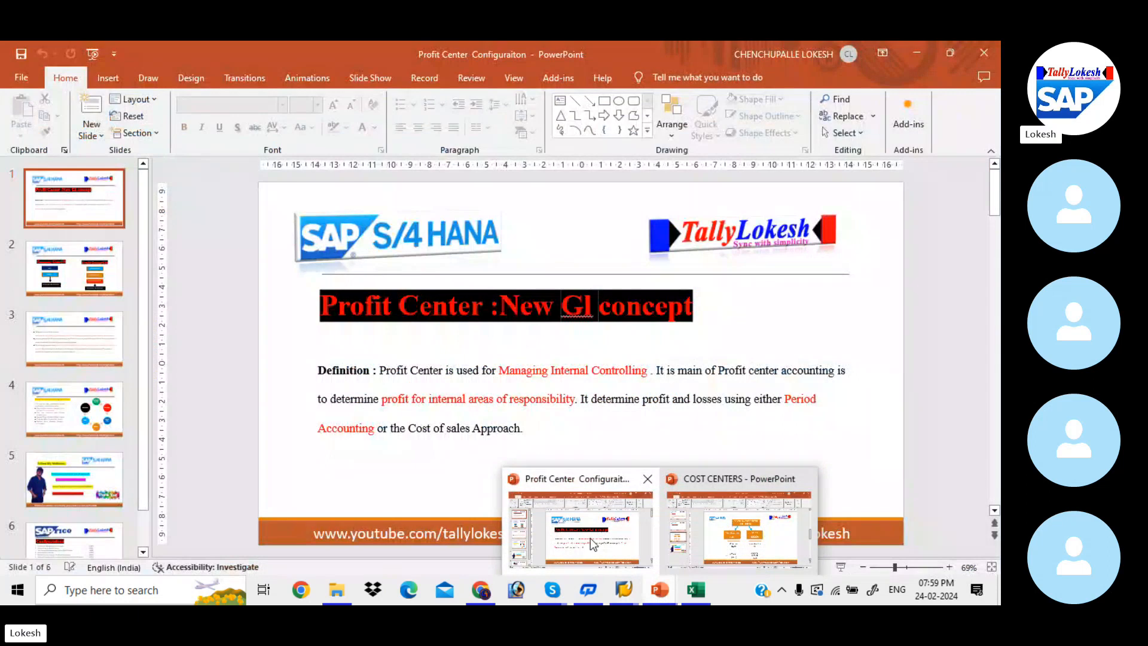
click(707, 527)
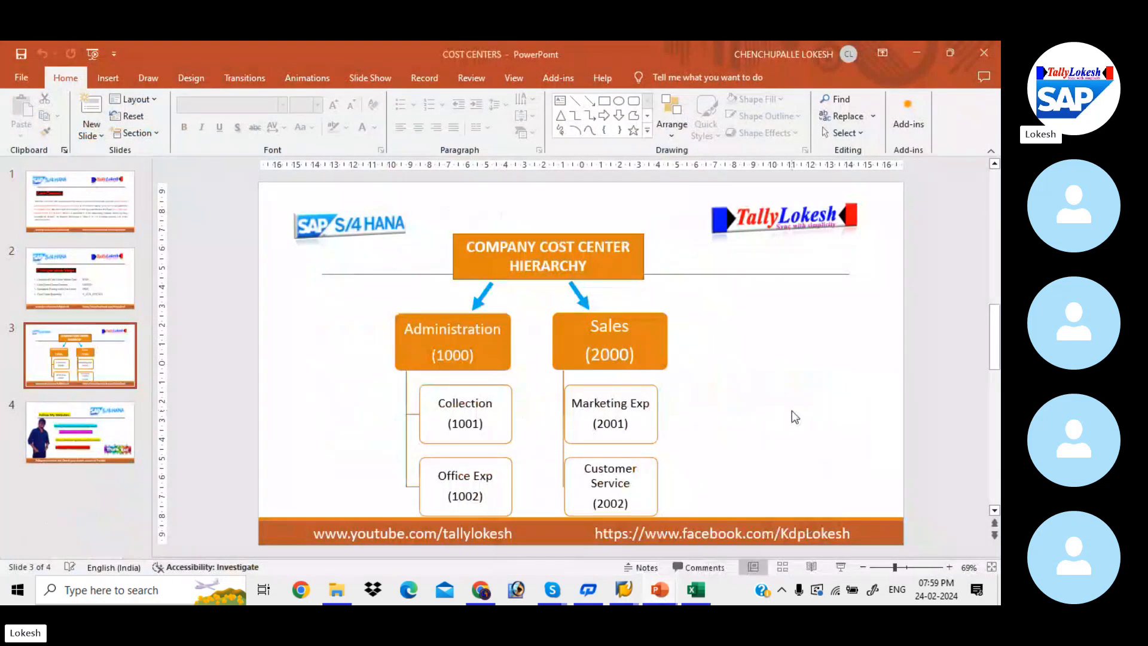
scroll(795, 417, up, 1)
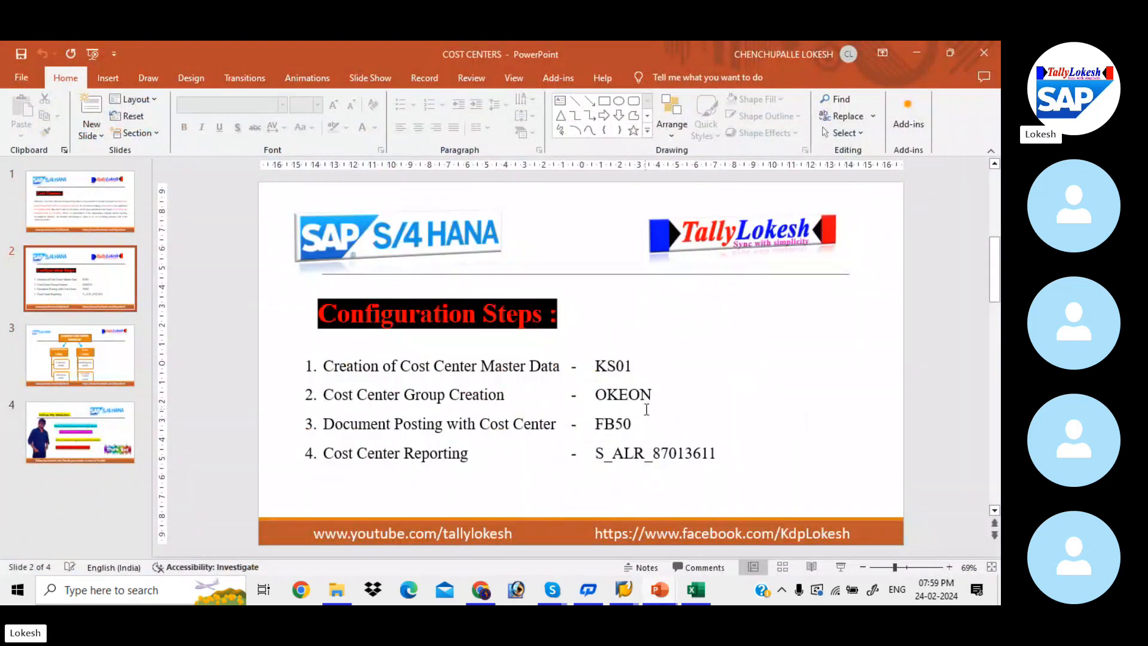
Switch back to SAP, start transaction FB50 and set the document date to 24.02.2024
key(alt+Tab)
key(alt+Tab)
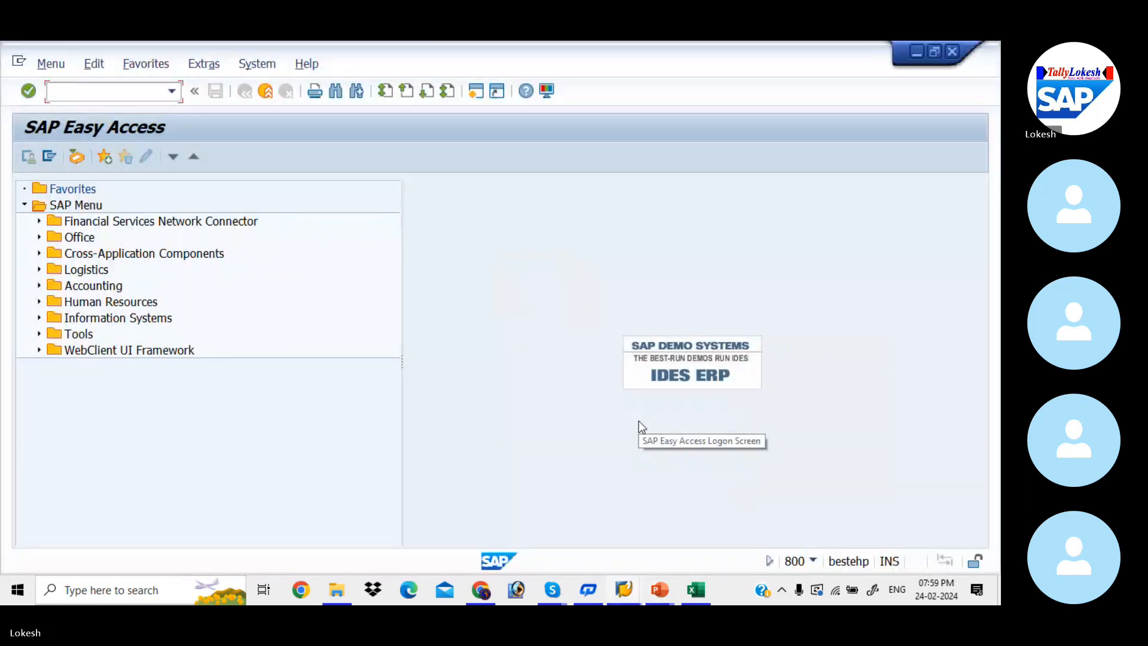
text(FB50)
key(Return)
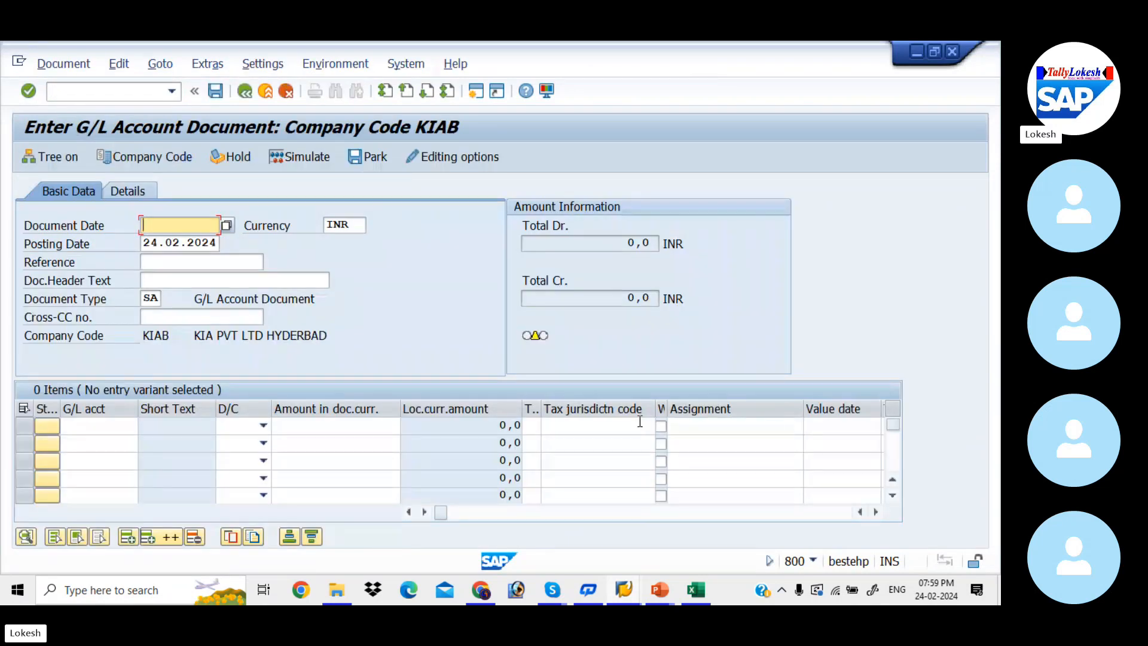
key(Down)
key(Return)
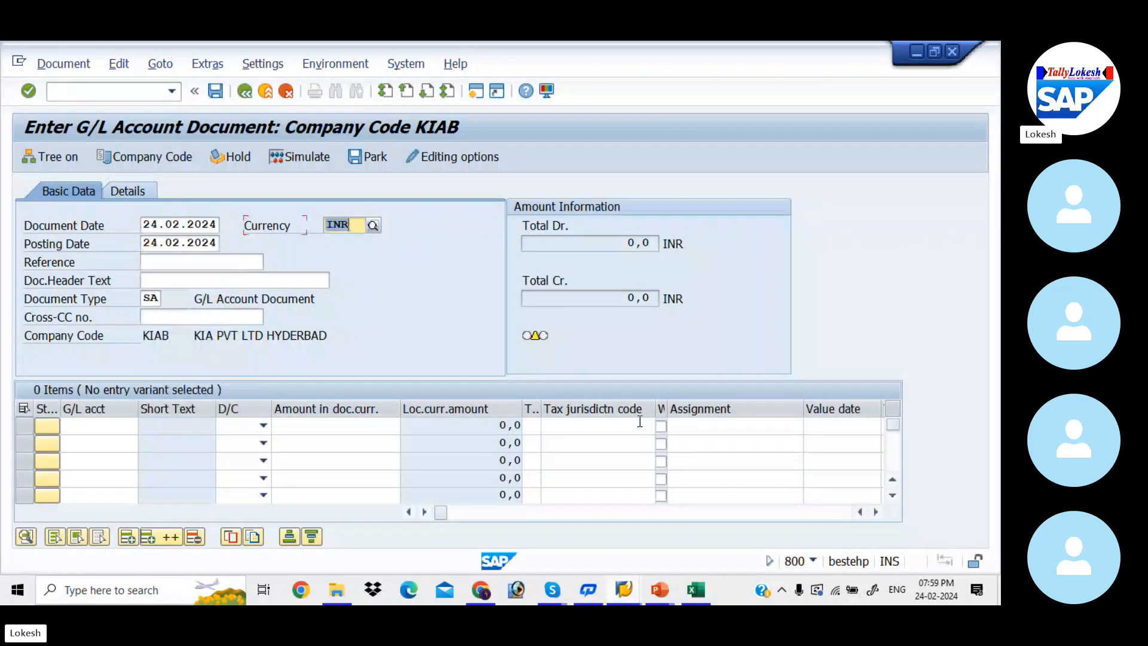
Set the G/L document's reference to GL-0004
key(Tab)
key(Tab)
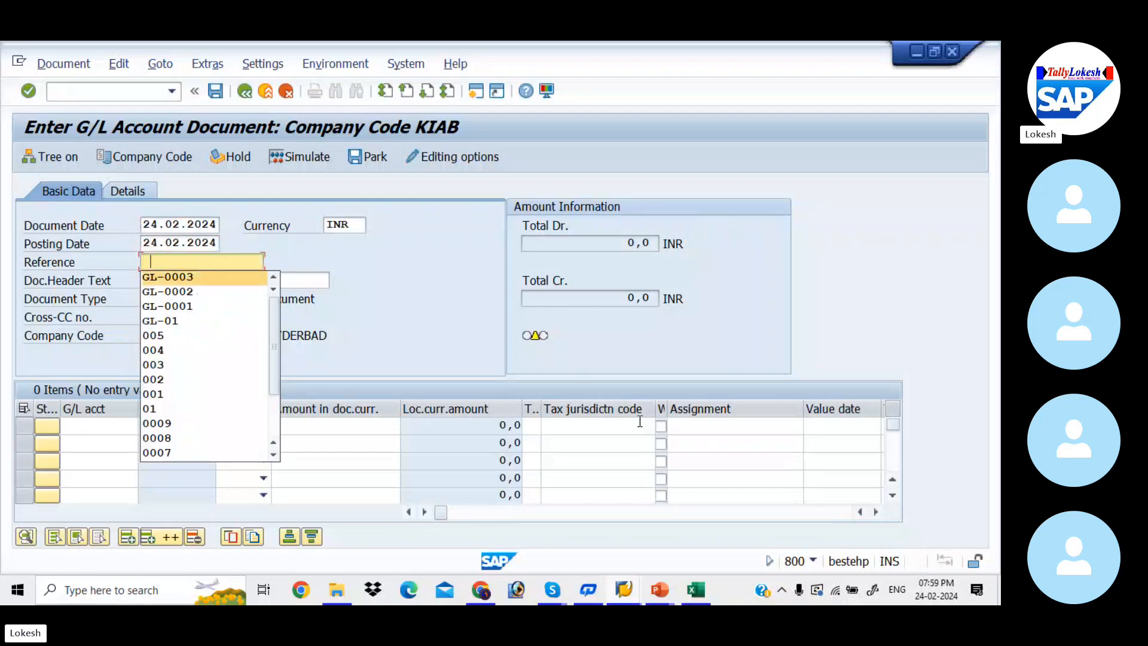
key(Down)
key(Return)
key(Tab)
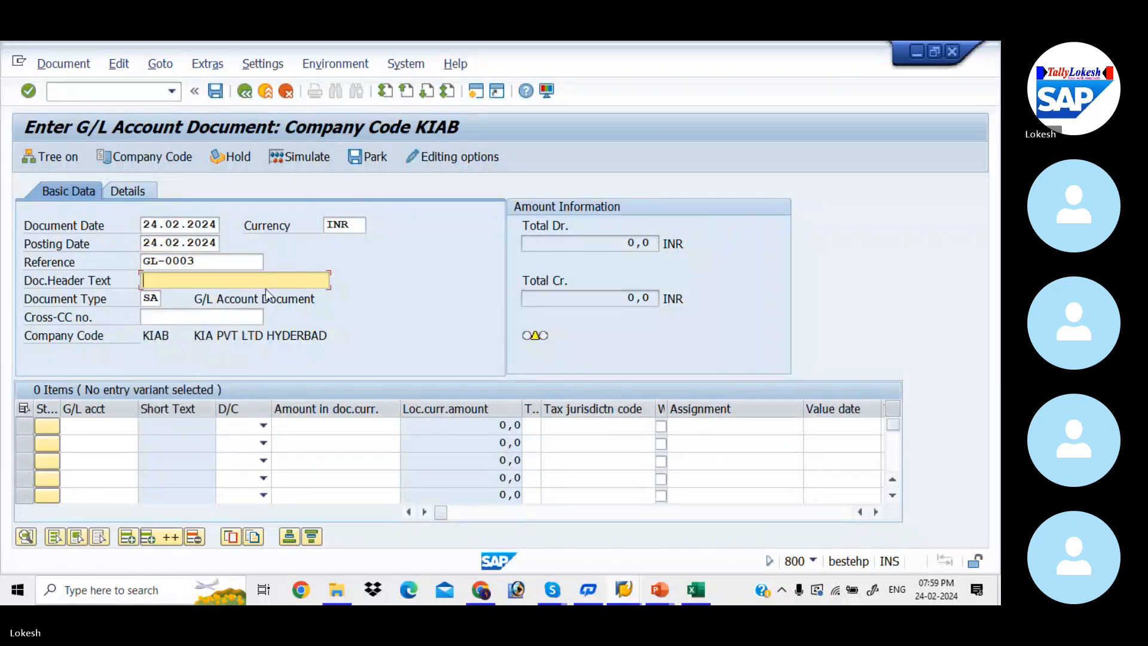
click(207, 264)
key(BackSpace)
text(4)
key(Tab)
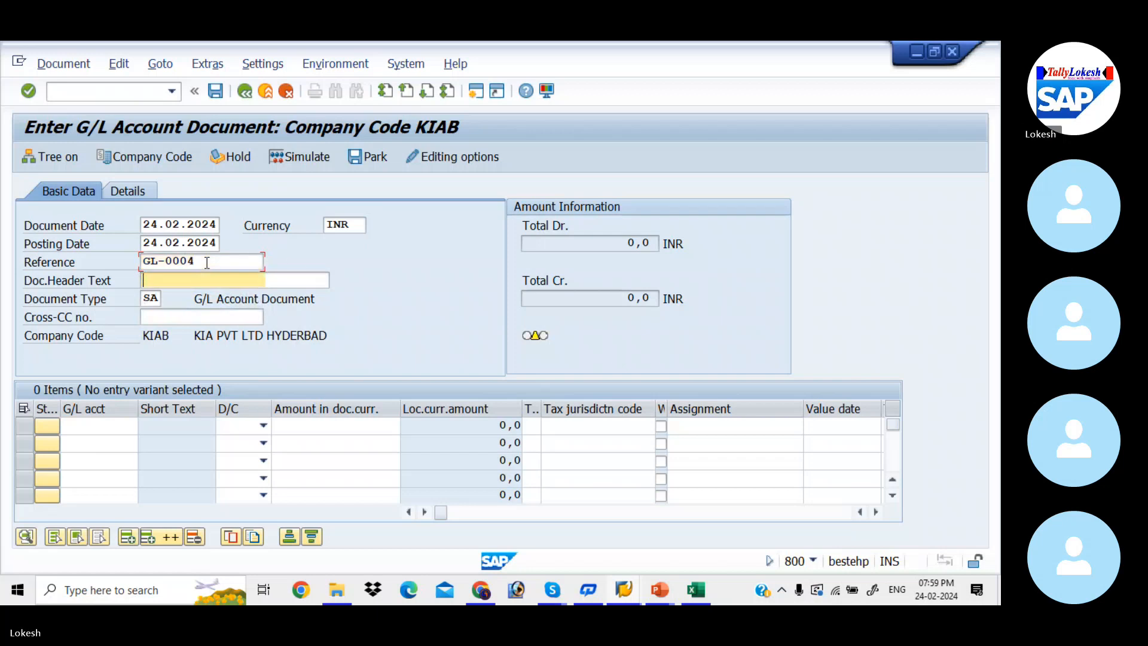
Set the document header text to RENT A/C
key(BackSpace)
key(Down)
Enter the first line item with G/L account 400001 as a debit of 5000
key(Down)
key(Return)
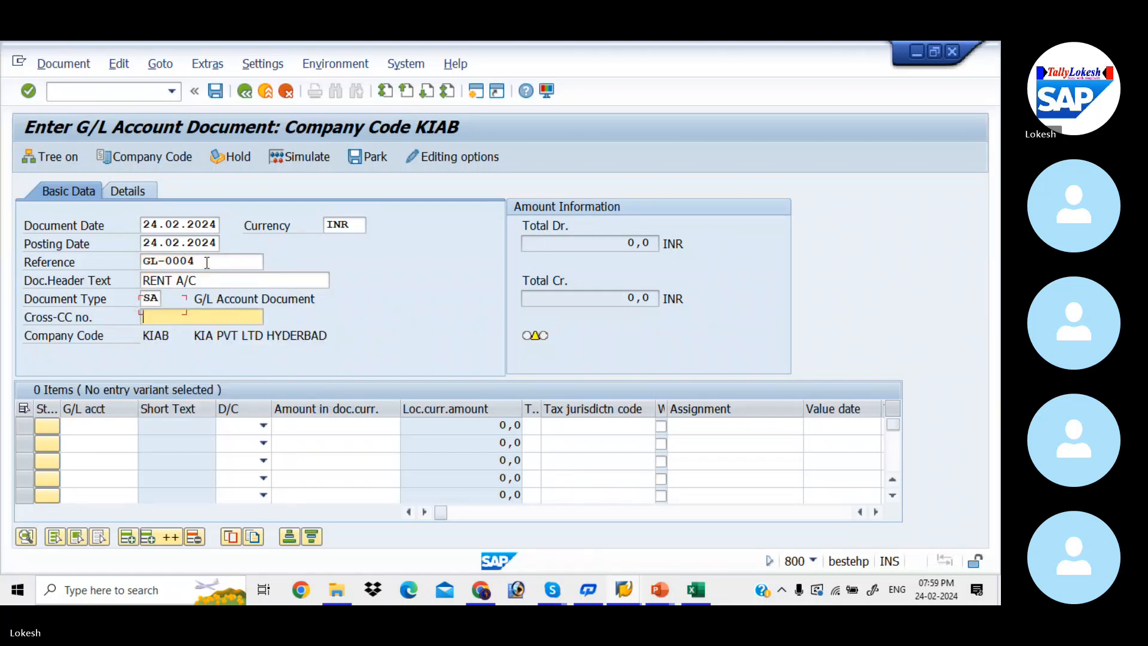
key(Return)
key(BackSpace)
key(Down)
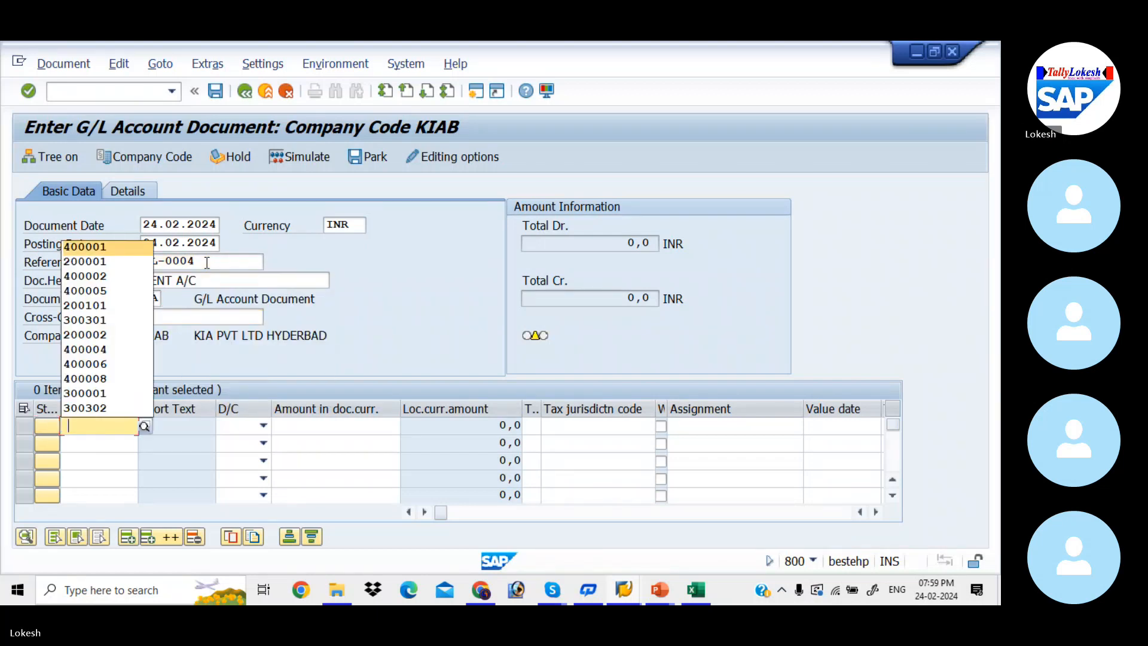
key(Return)
key(Tab)
key(d)
key(Tab)
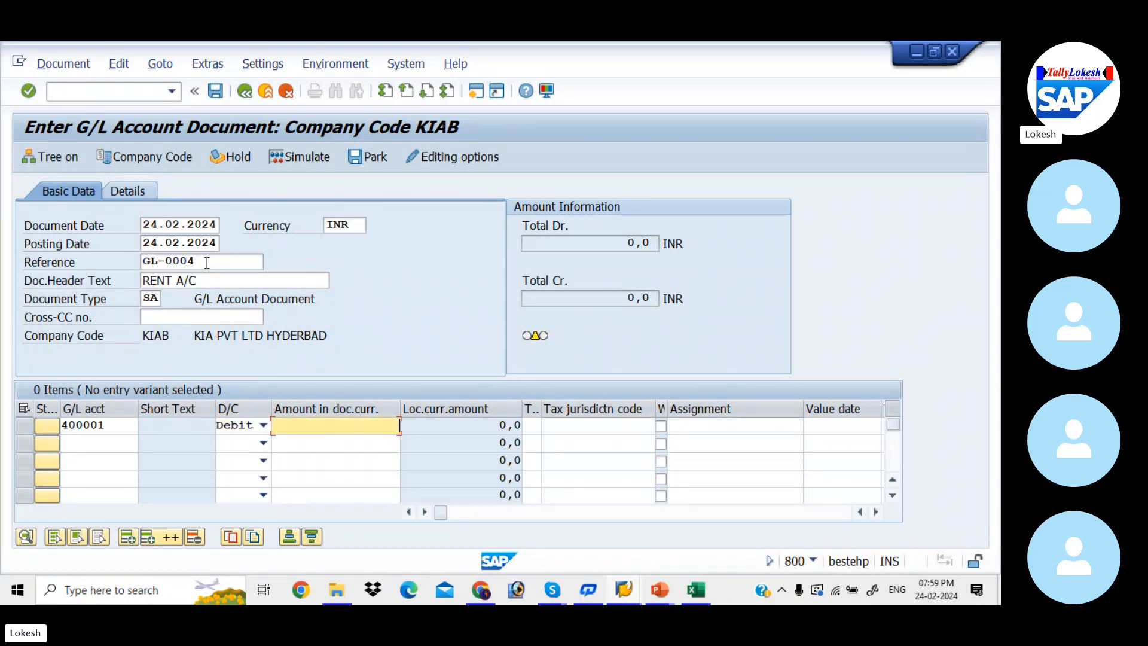
key(Down)
key(Return)
key(Tab)
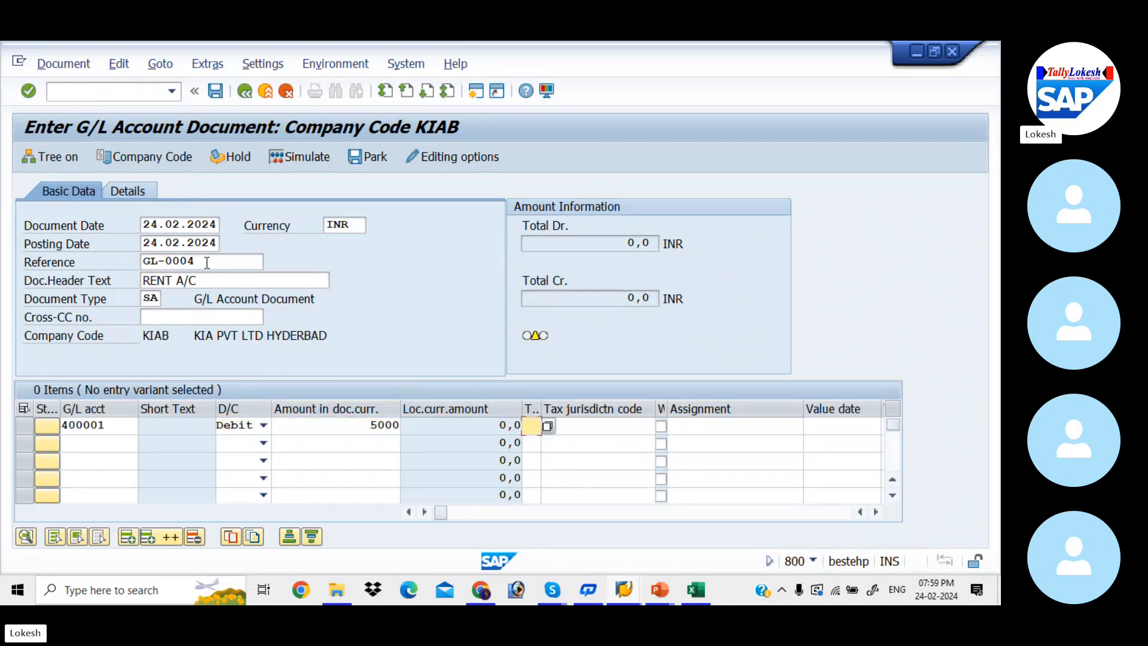
Assign cost center 1001 to the debit line, choosing it from a search in controlling area KIAB
key(Tab)
key(Tab)
key(Tab)
key(Tab)
key(Tab)
key(Tab)
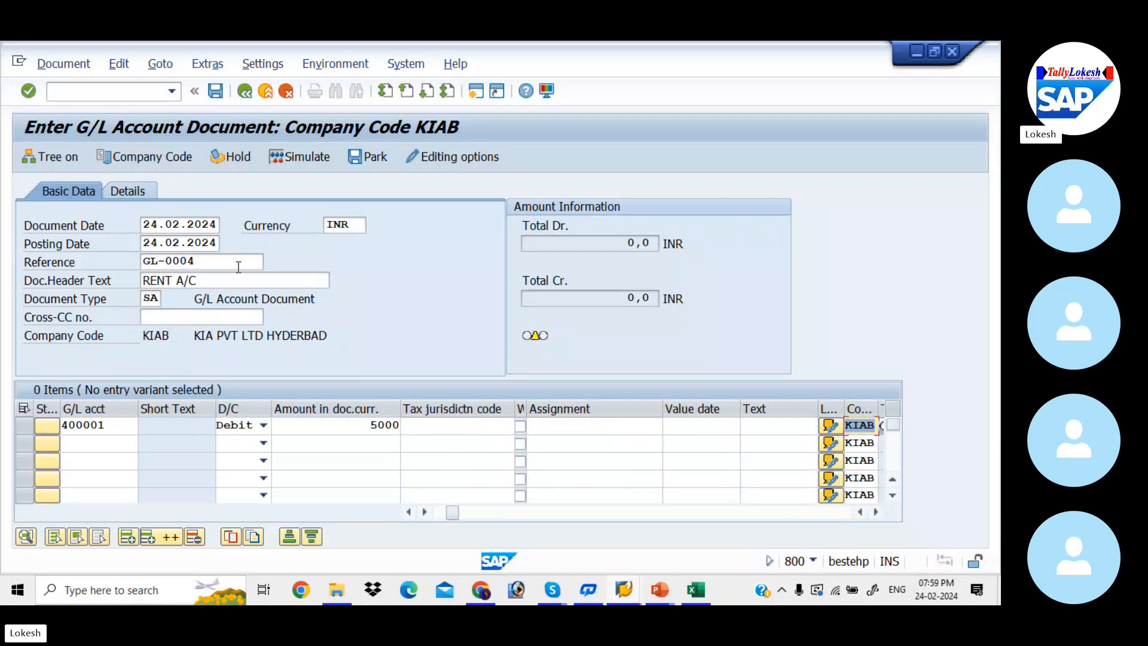
key(Tab)
key(Tab)
key(Tab)
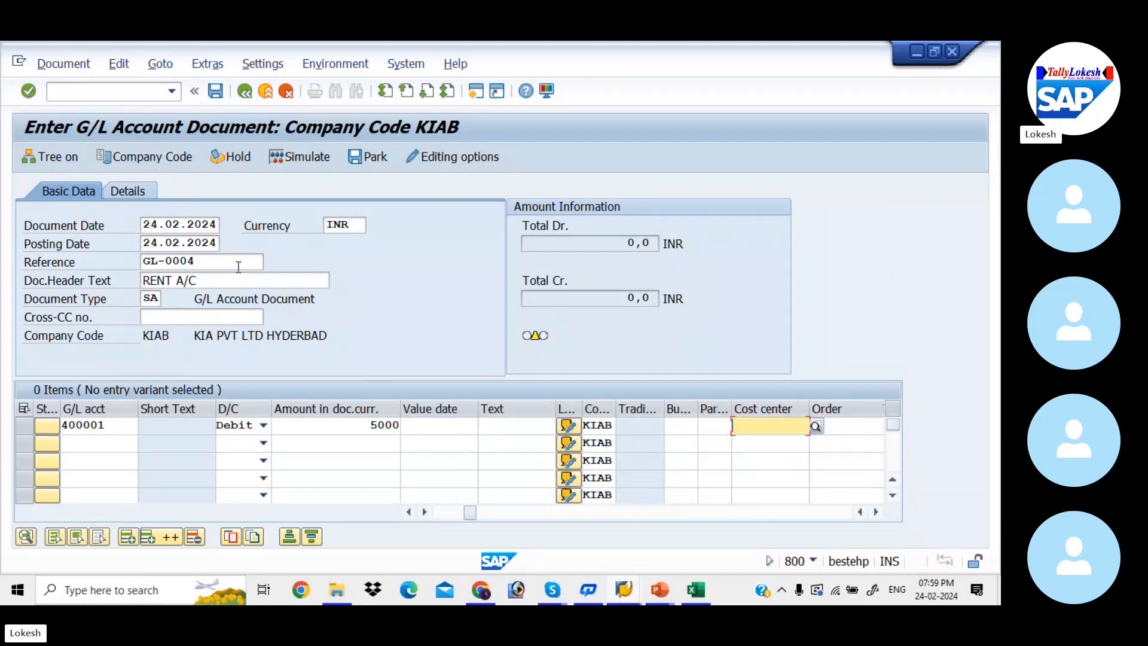
key(Down)
key(Down)
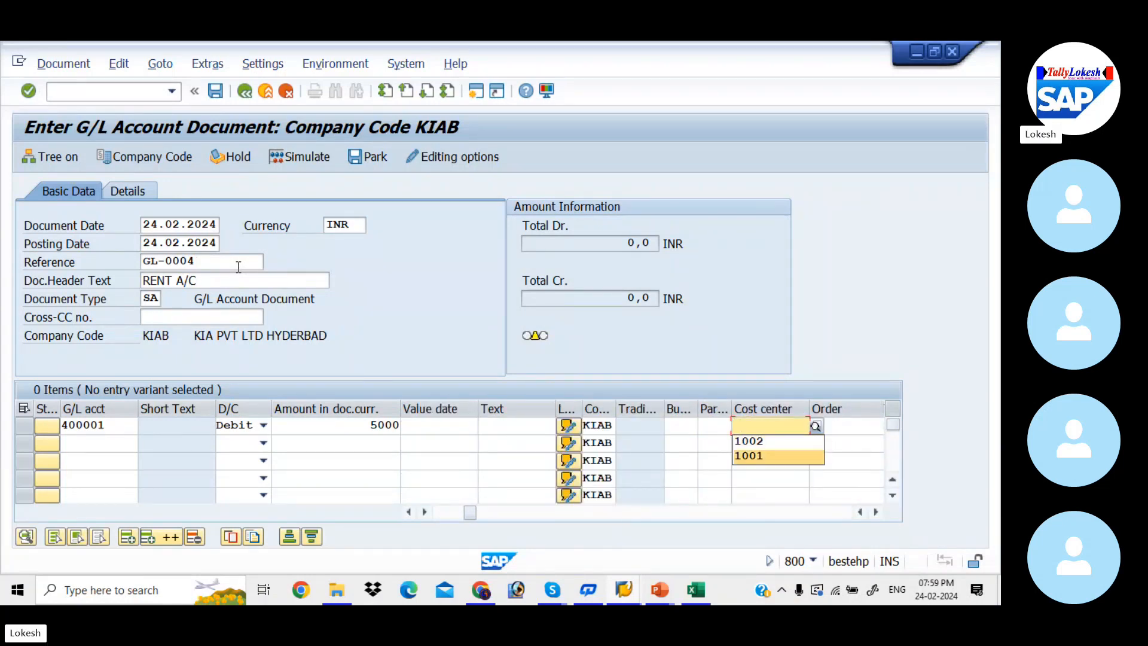
click(815, 429)
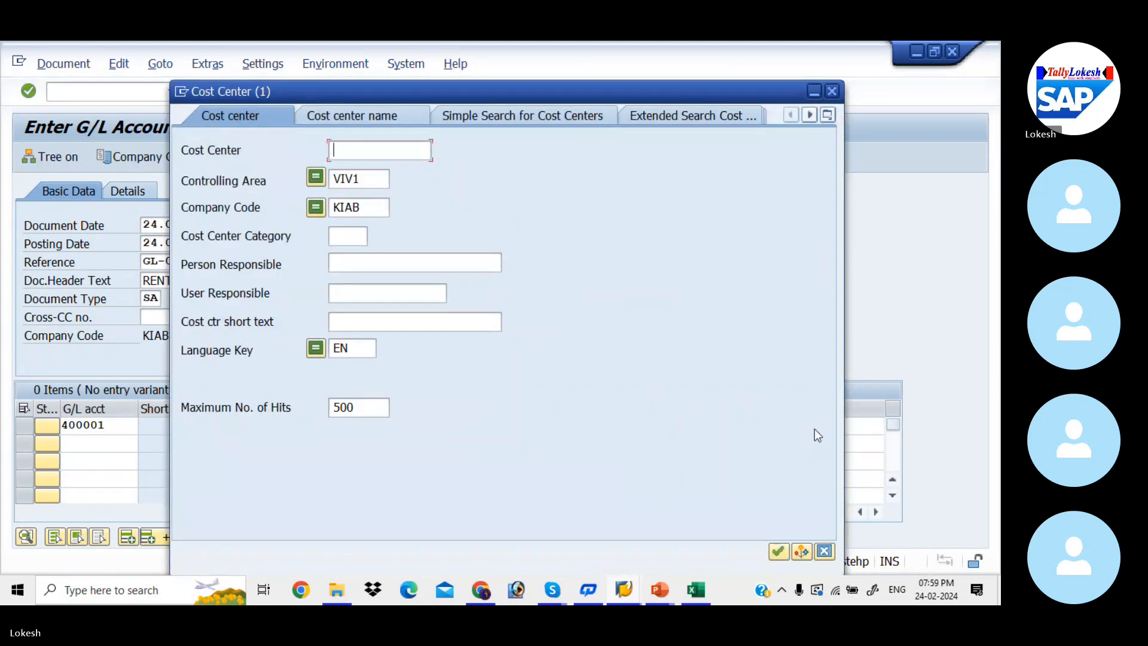
click(376, 178)
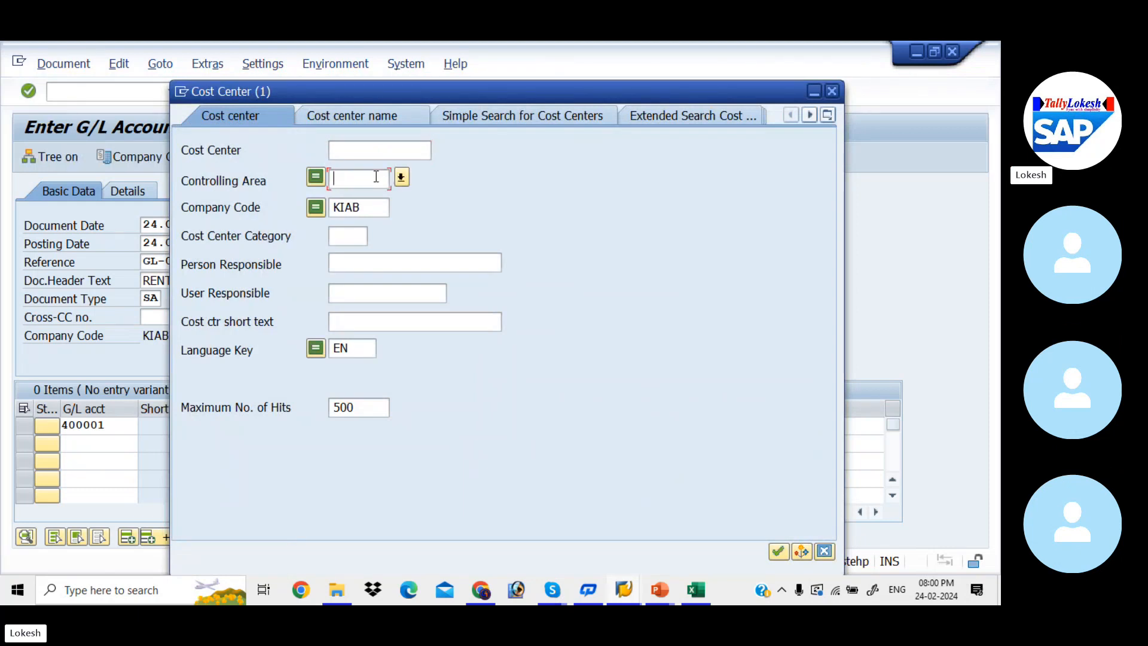
text(KIAB)
key(Return)
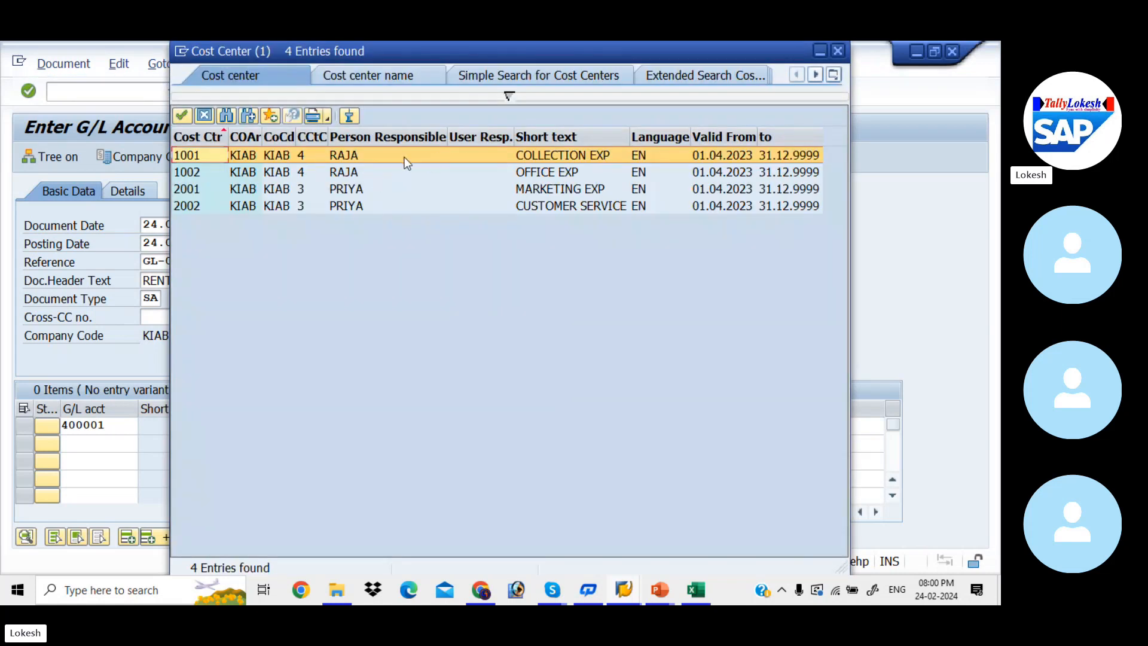
double_click(404, 157)
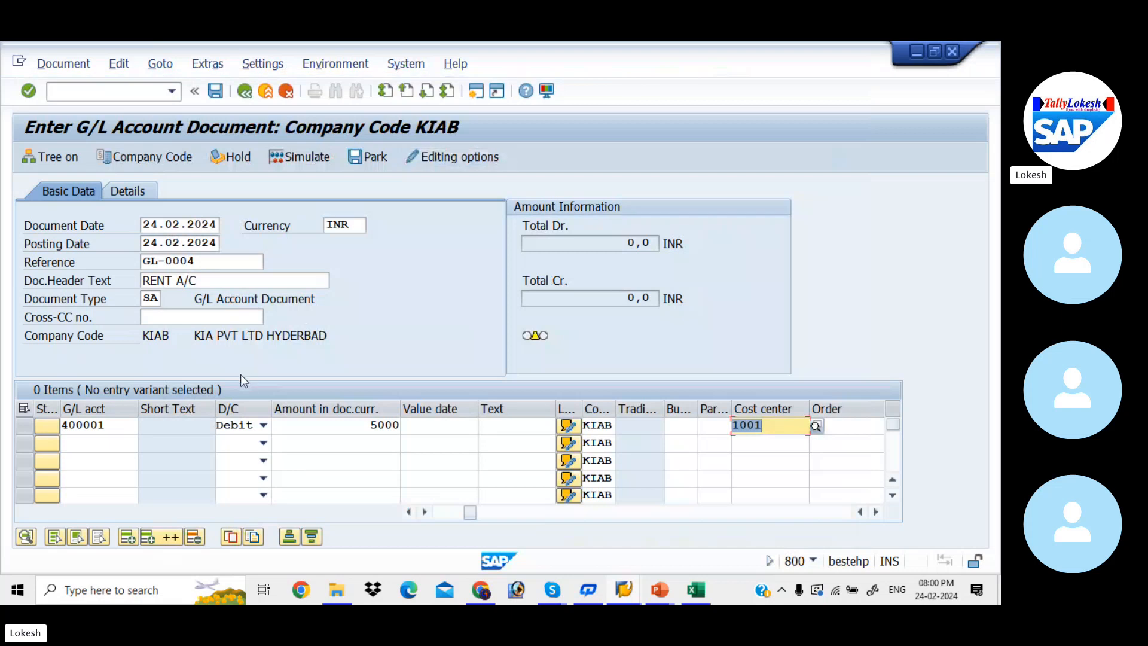
Enter the second line item with G/L account 400001 as a debit of 5000
click(133, 443)
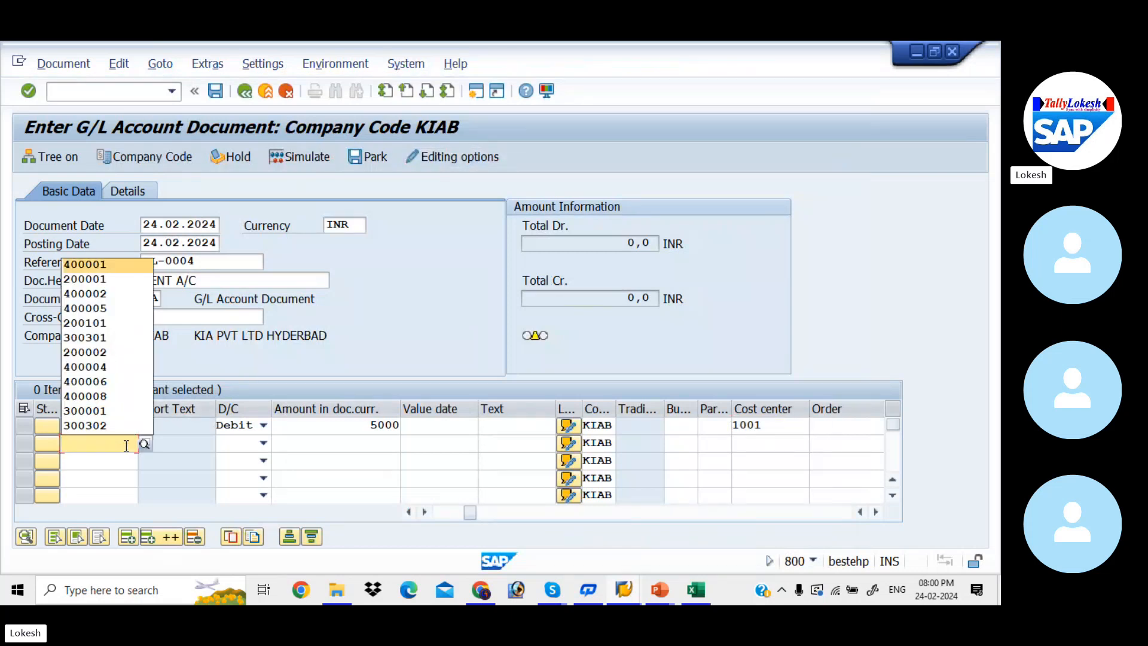
key(Tab)
key(d)
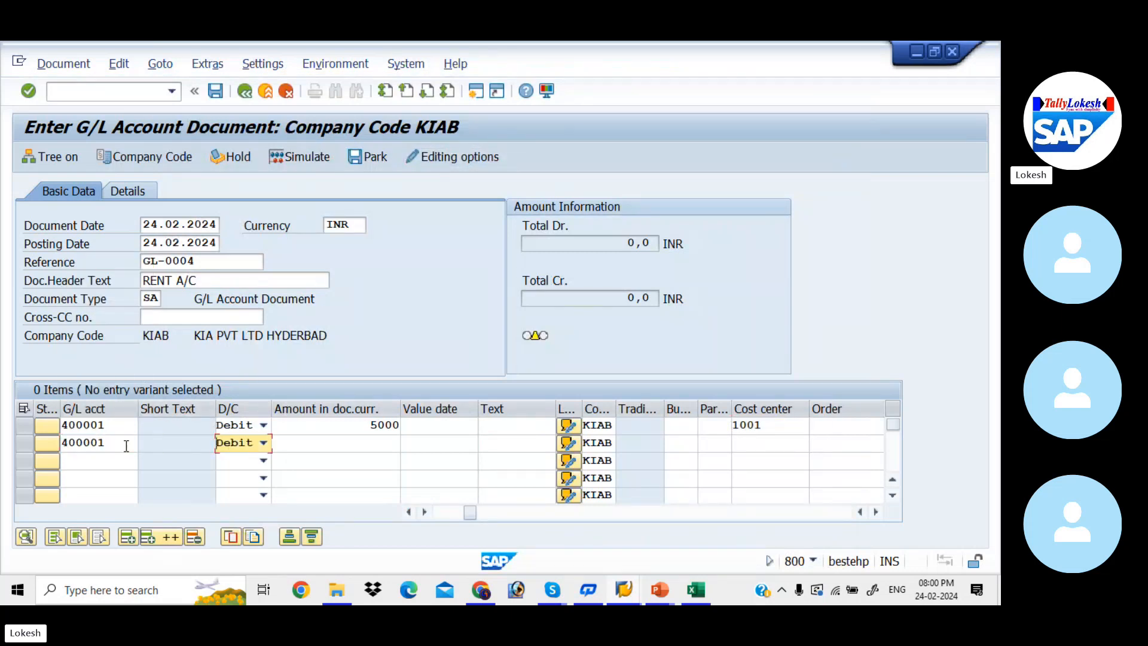
key(Tab)
key(Down)
key(Down)
Assign cost center 1002 to the second debit line
key(Tab)
key(Tab)
key(Tab)
key(Tab)
key(Tab)
key(Tab)
key(Tab)
key(Tab)
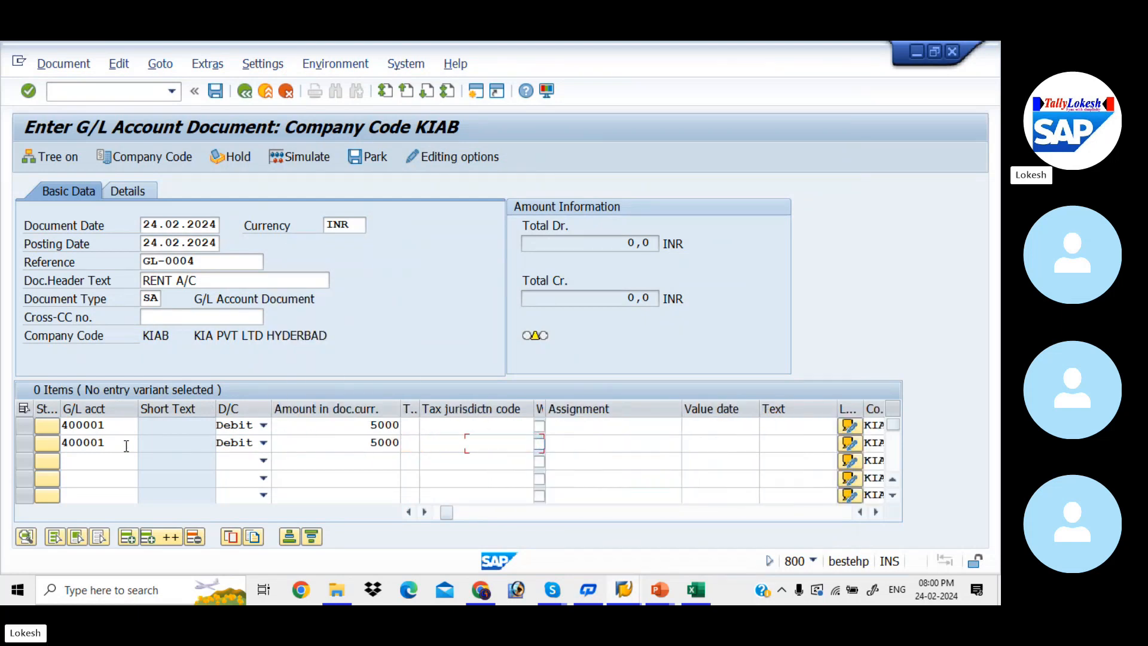
key(Tab)
key(Tab)
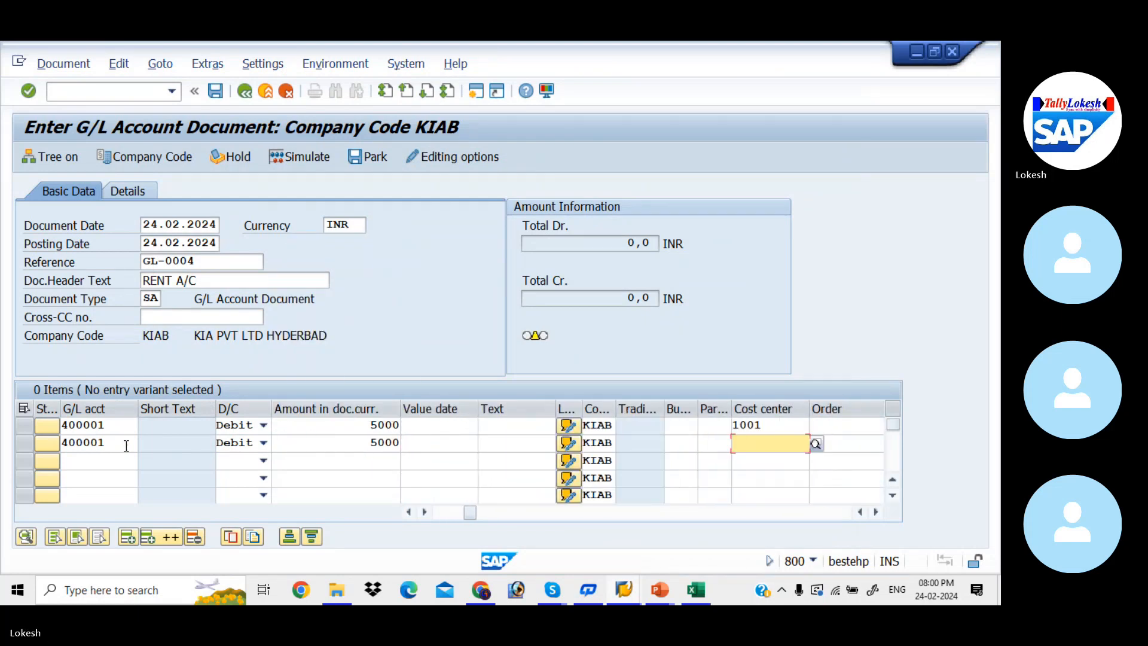
key(Down)
key(Tab)
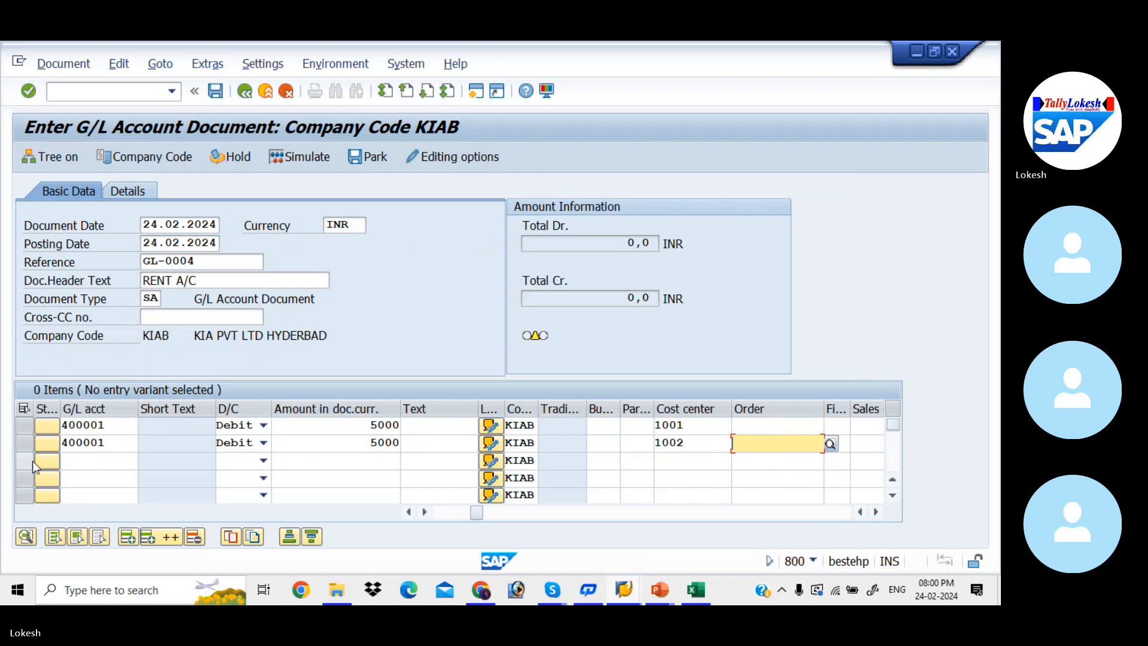
Enter the third line item with G/L account 200001 as a credit of 10000
click(84, 460)
key(Down)
key(Down)
key(Down)
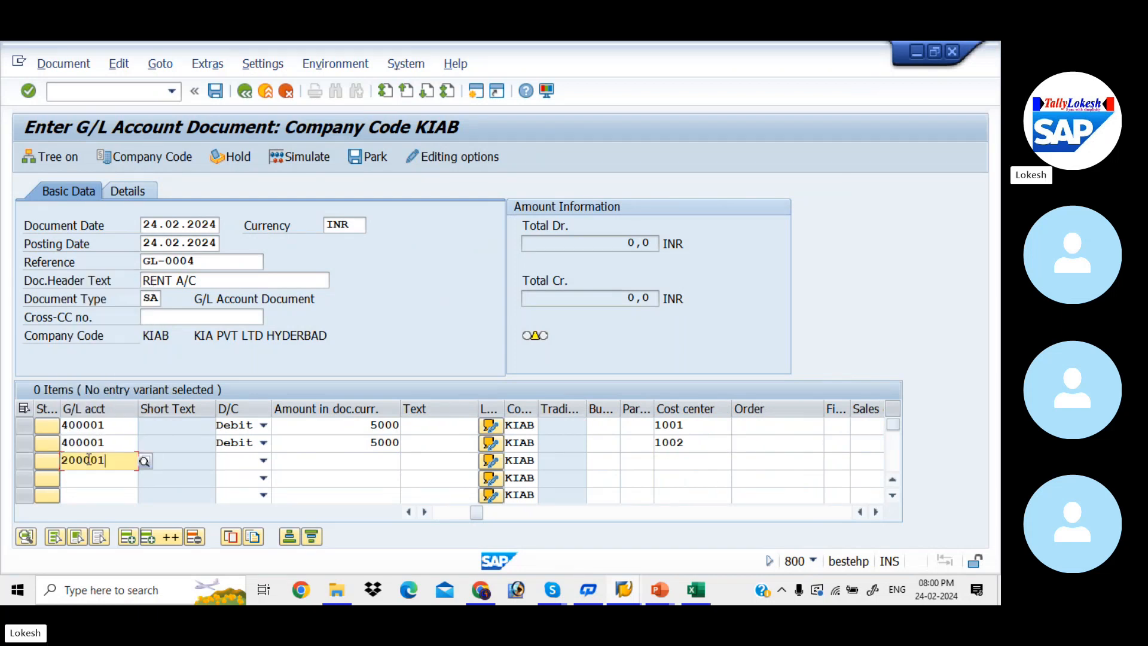
key(Tab)
key(c)
key(Tab)
key(Down)
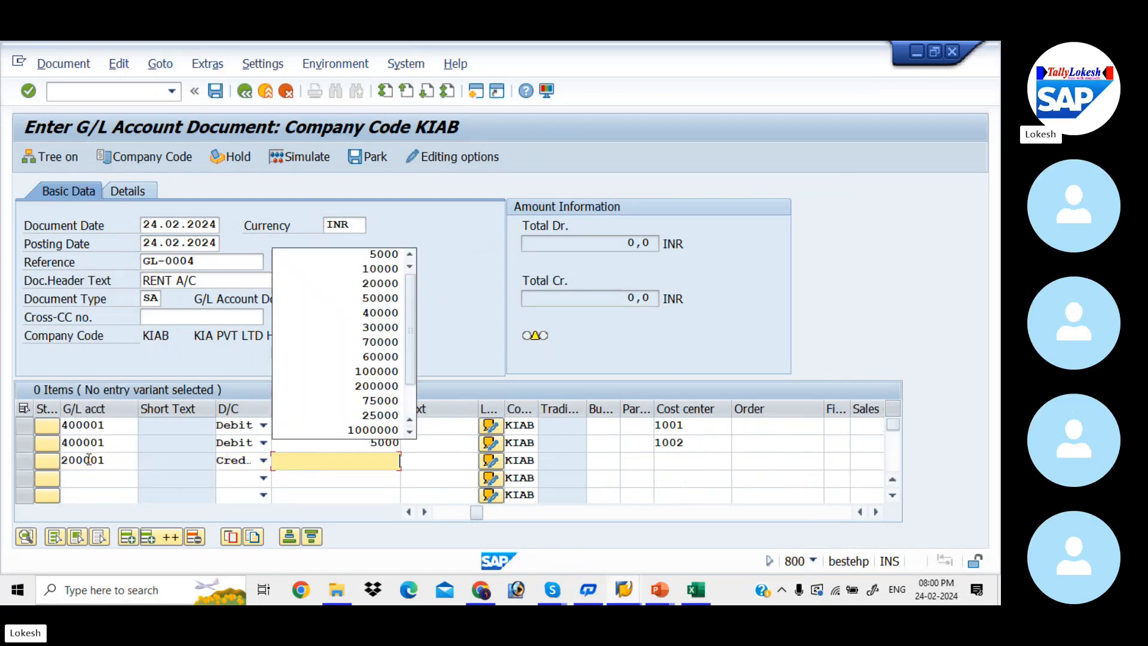
key(Down)
key(Tab)
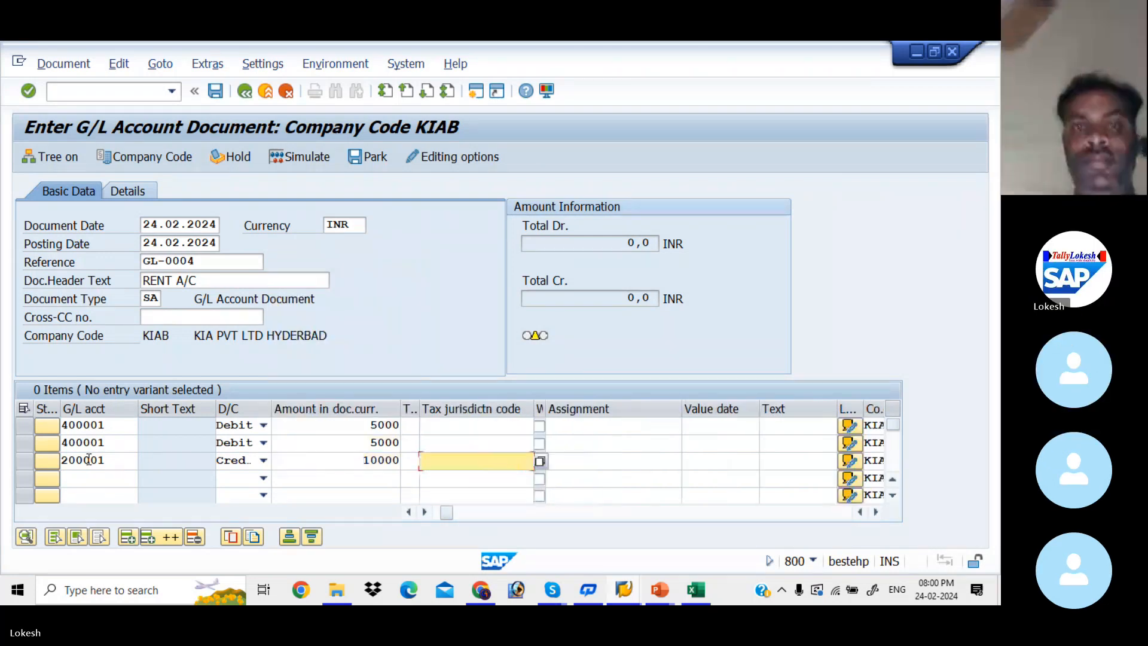
Validate the line items, simulate the G/L document and post it
key(Return)
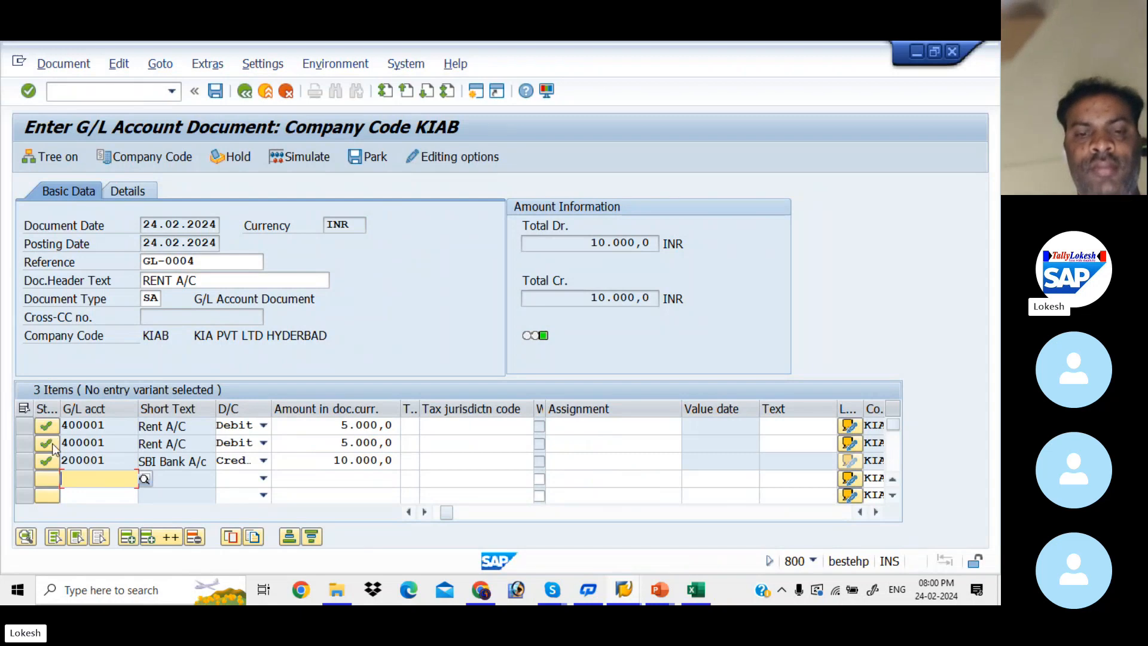
click(318, 160)
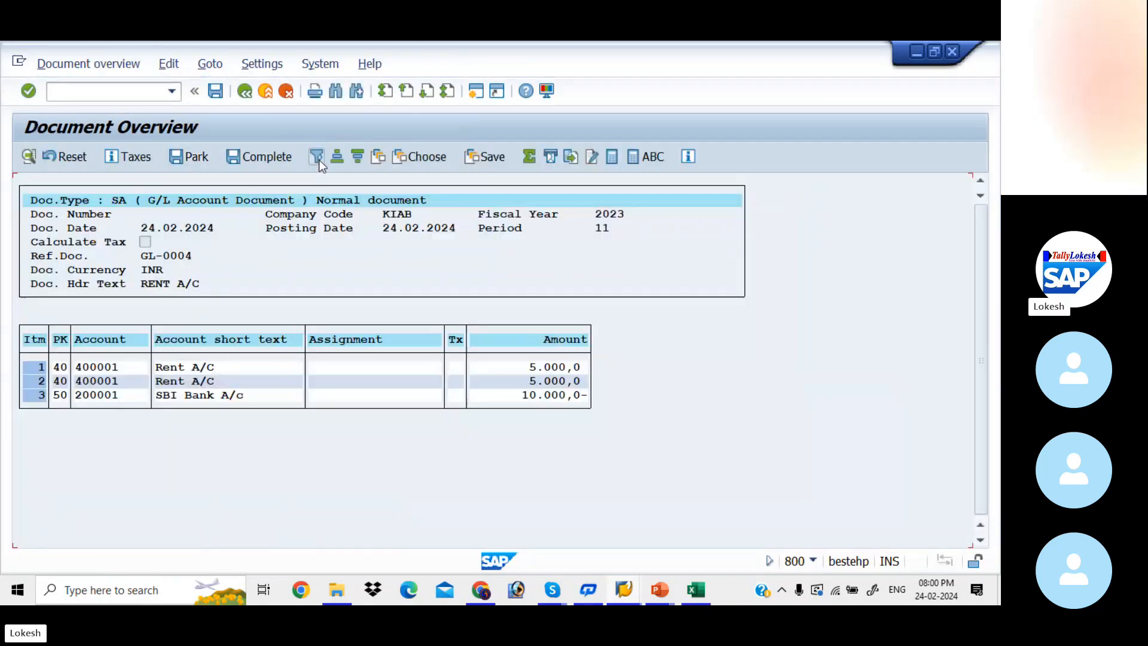
click(219, 93)
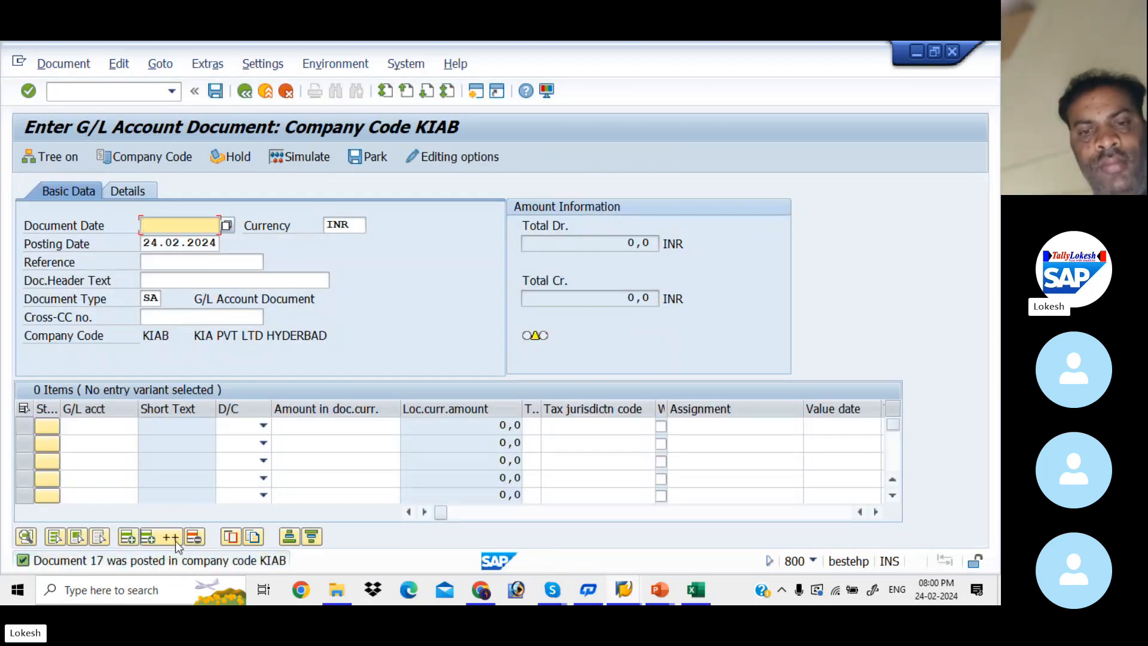
Display the posted document and apply the /AUFLEXGL layout (AU Standard for Flex GL) to view its cost centers
click(75, 69)
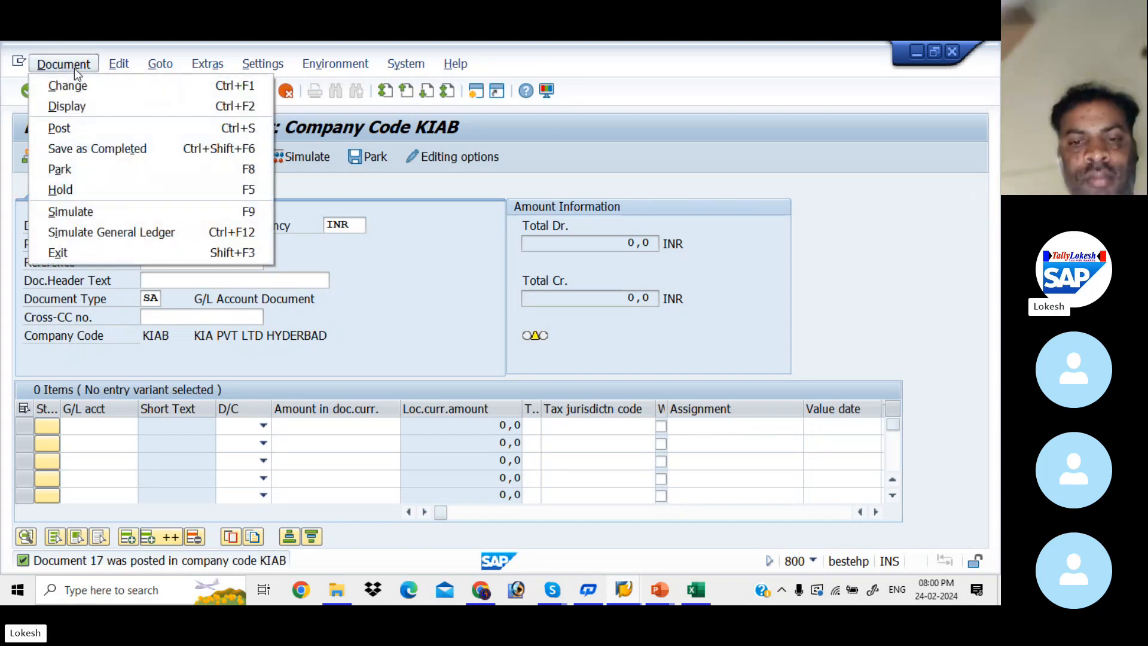
click(87, 110)
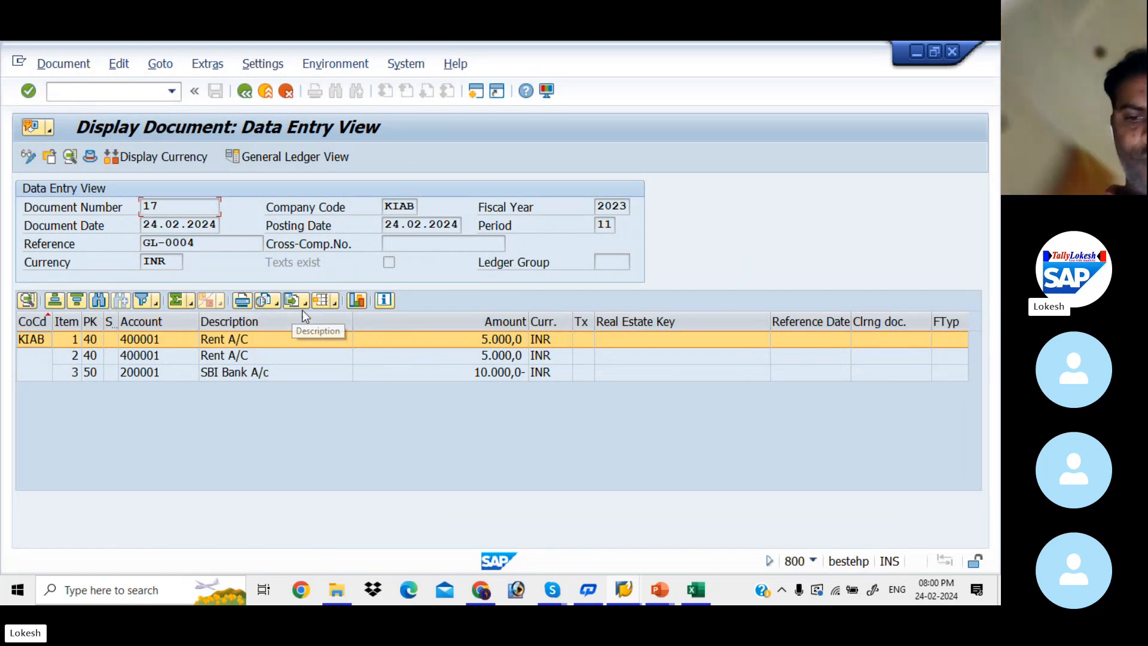
click(333, 303)
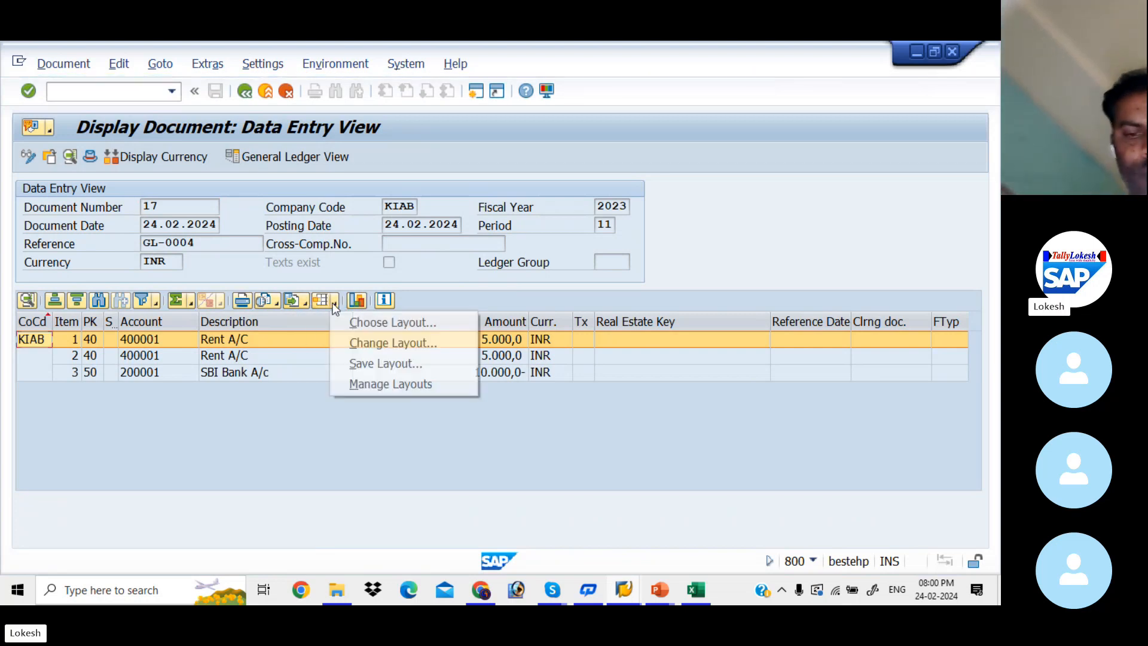
click(383, 324)
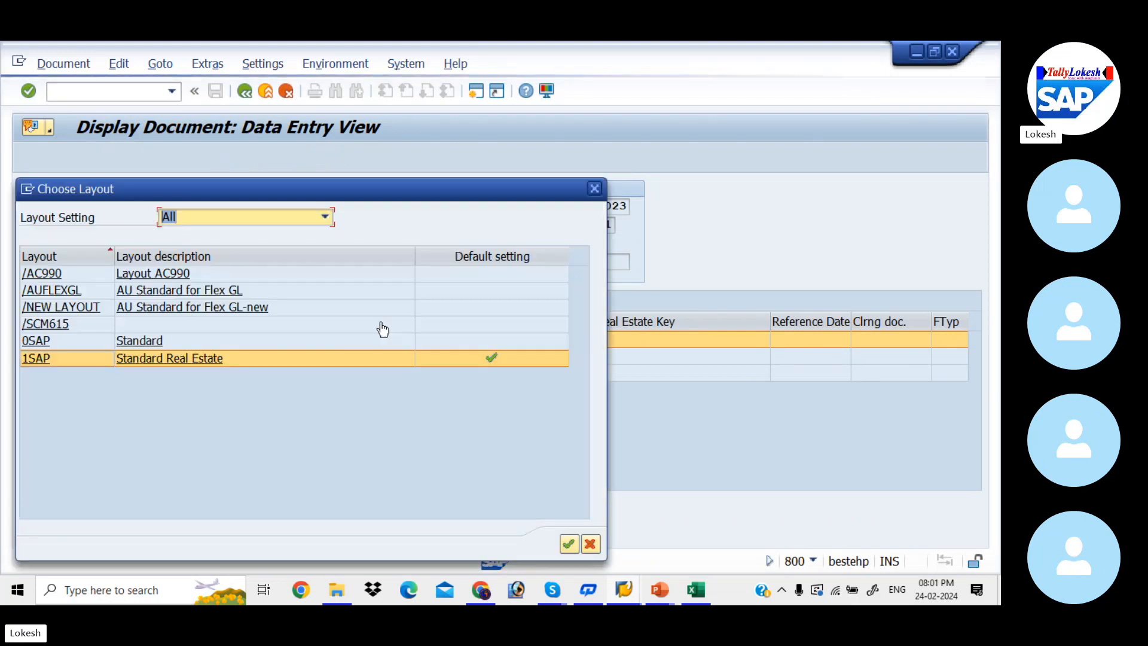
double_click(171, 292)
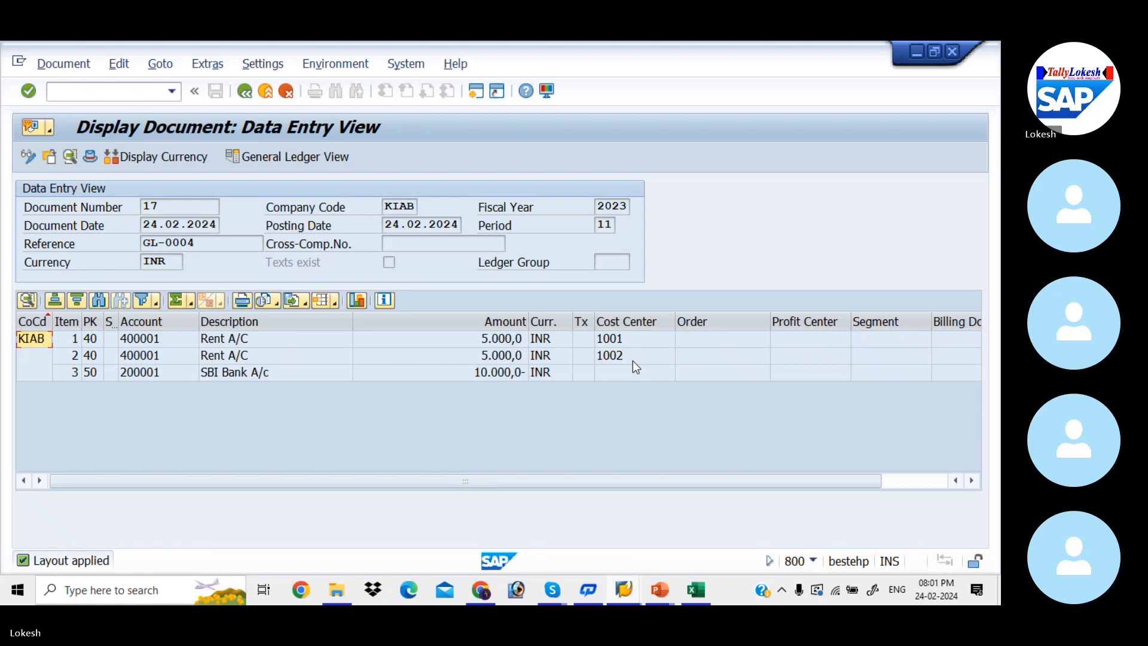
Open the default account assignment with transaction OKB9
click(139, 93)
text(/N)
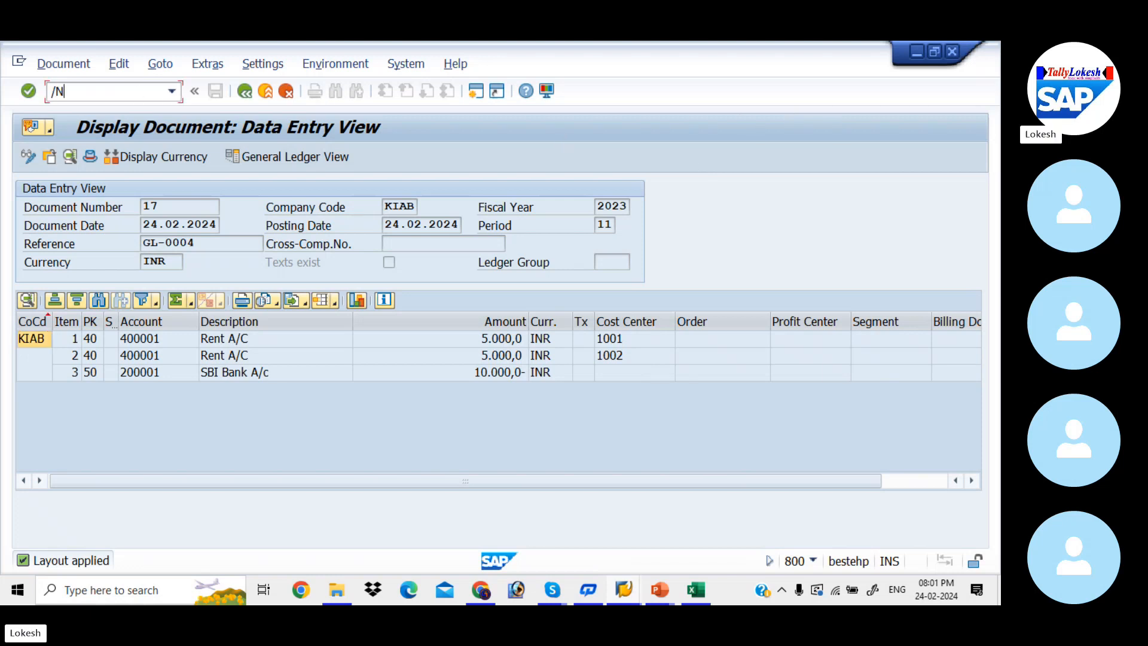
text(OKB9)
key(Return)
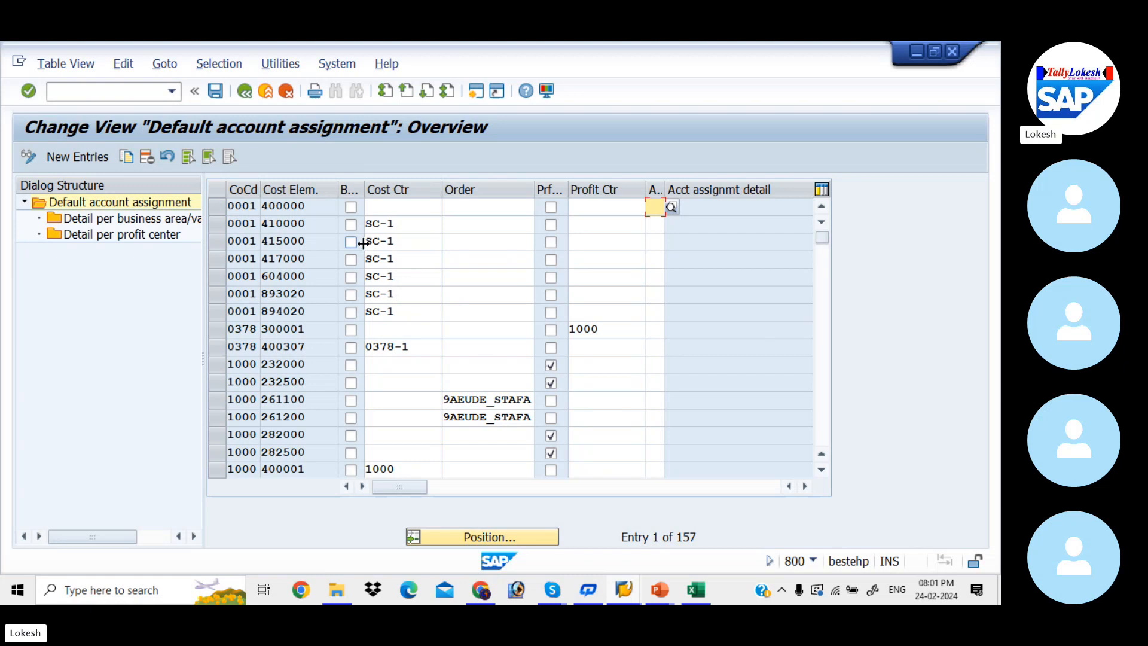
Create a new default account assignment entry for company code KIAB and cost element 400002
click(408, 207)
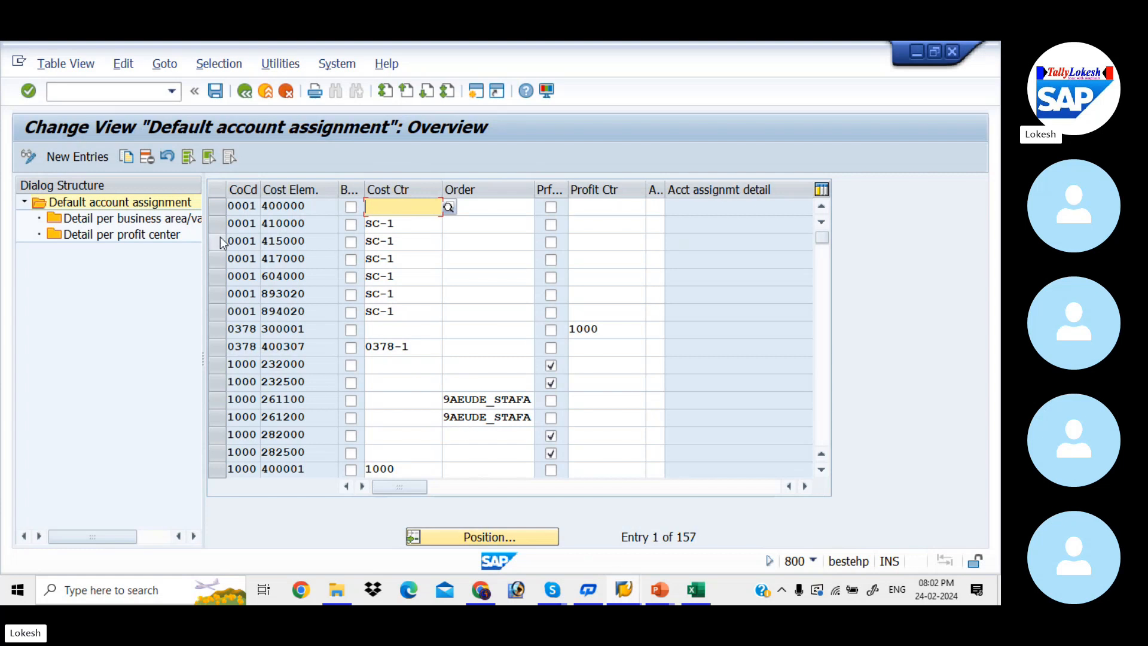
click(91, 157)
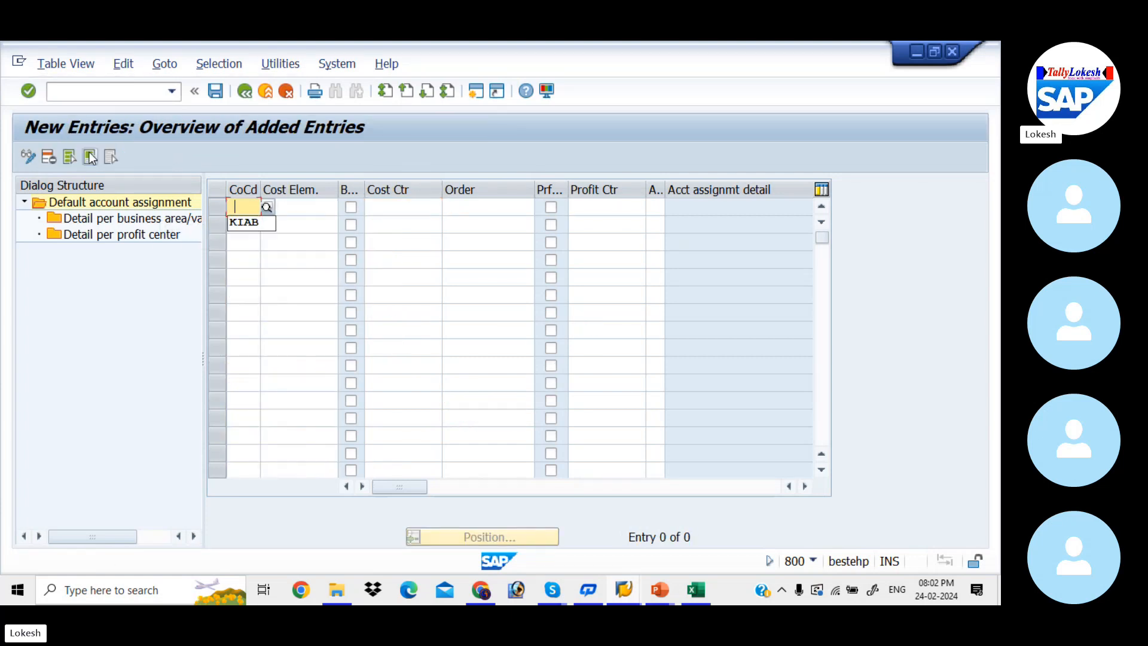
key(Down)
key(Tab)
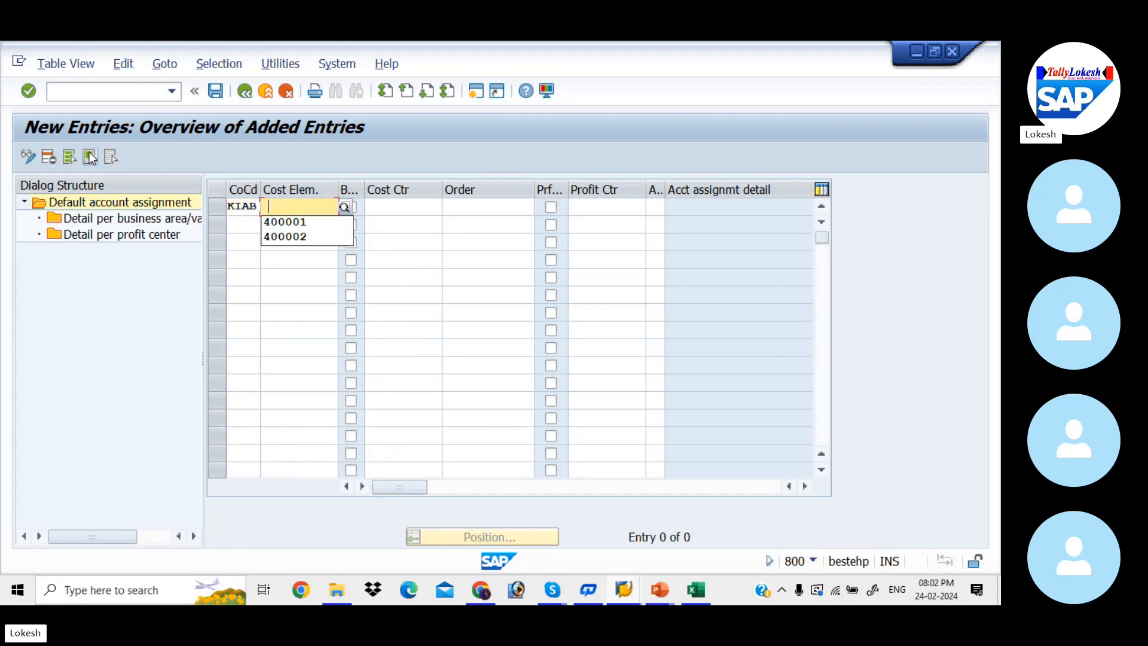
key(Down)
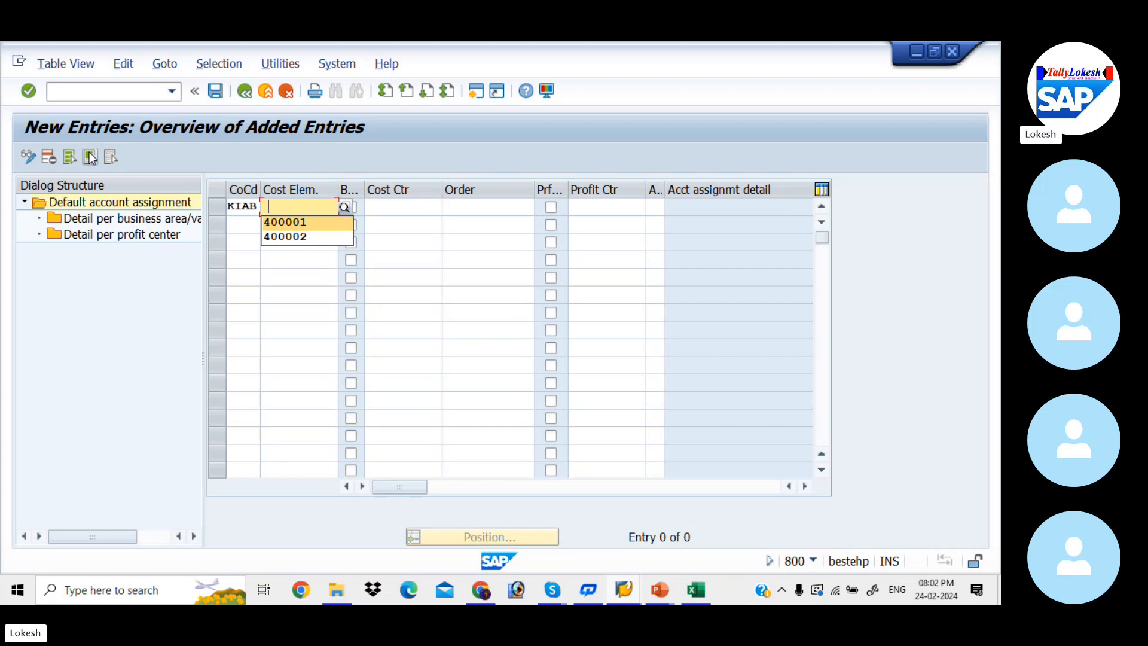
key(Down)
key(Return)
key(Tab)
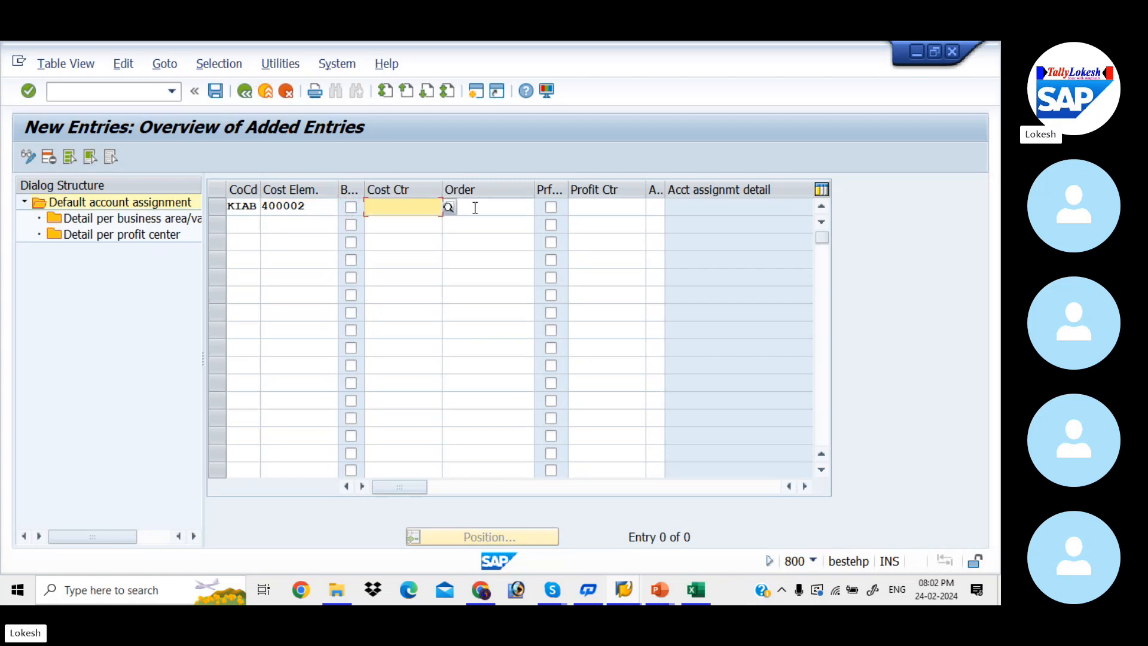
Try to assign cost center 2001 (MARKETING EXP) to the new entry, choosing it from the cost center search
click(450, 206)
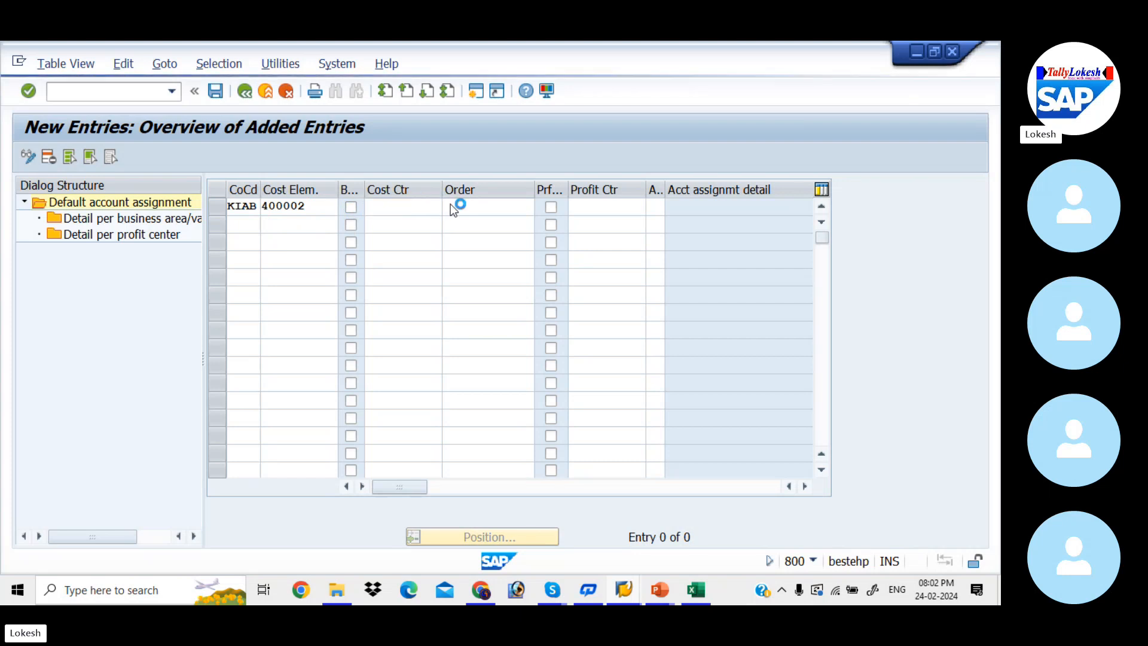
key(Return)
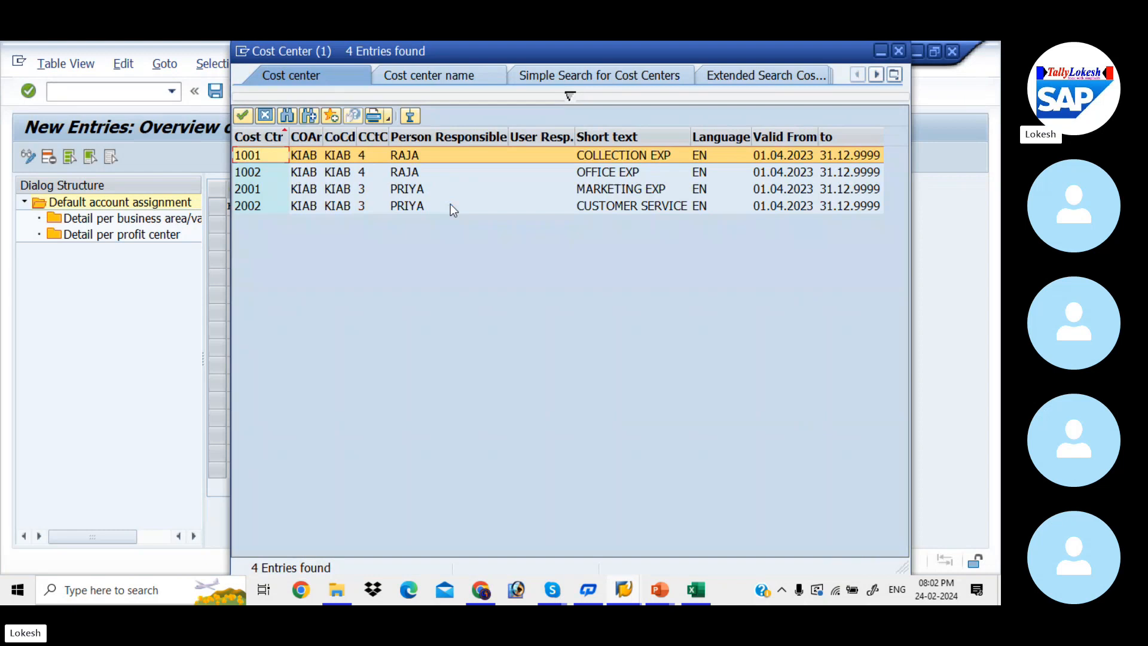
key(Down)
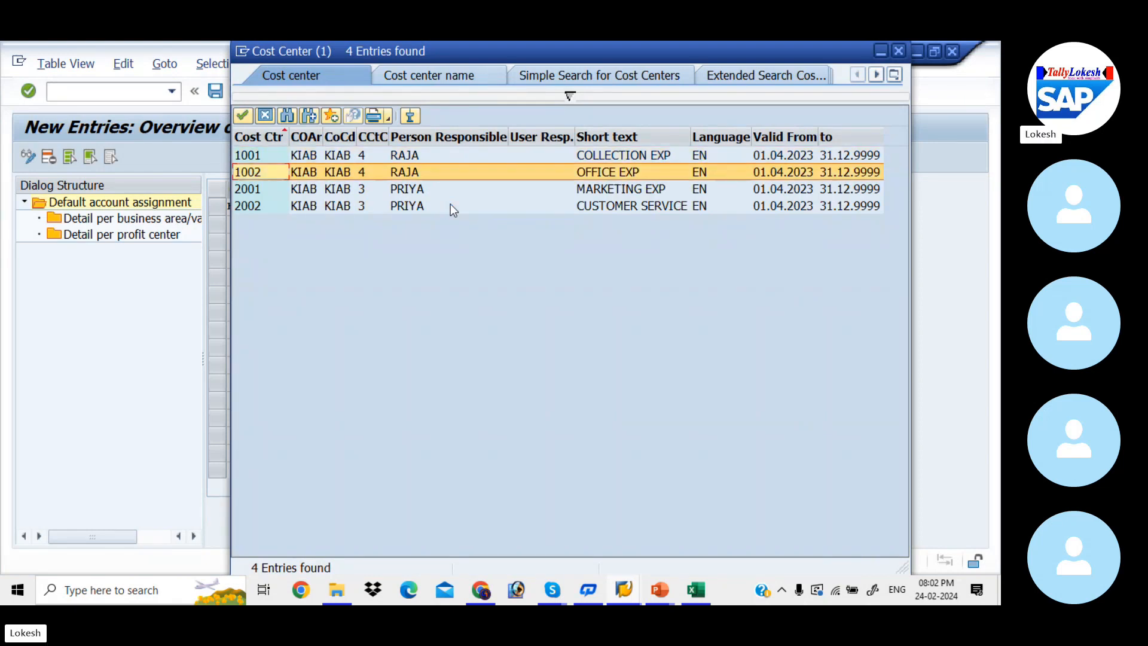
key(Down)
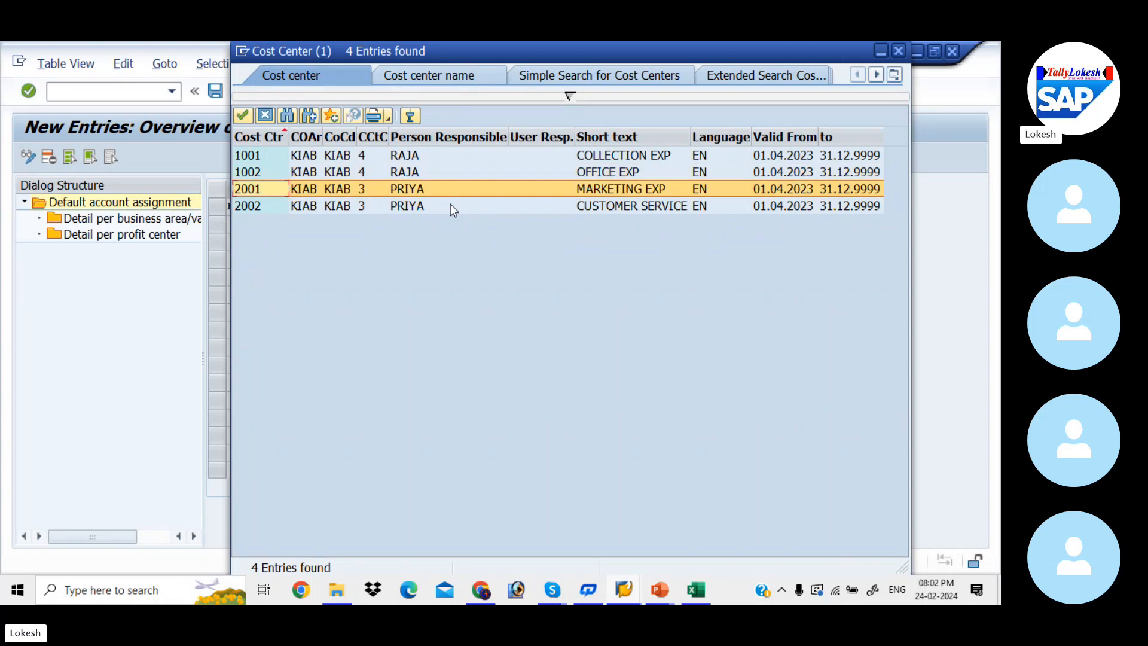
key(Return)
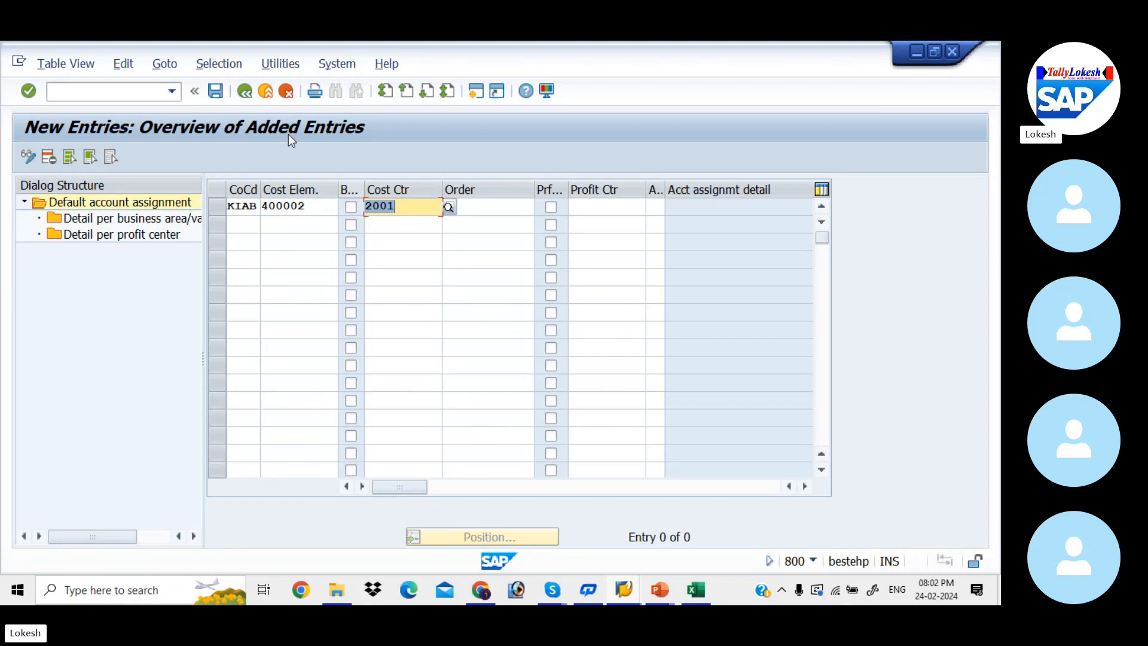
key(Return)
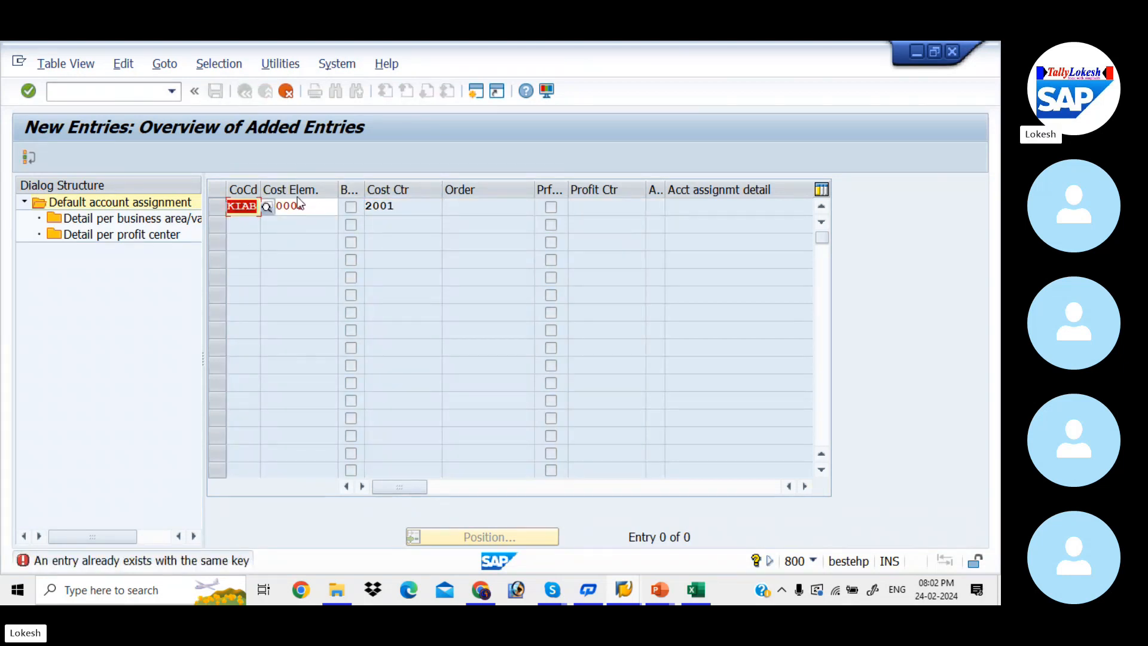
Abandon the new entry and reopen the default account assignment overview with transaction OKB9
click(119, 89)
text(/)
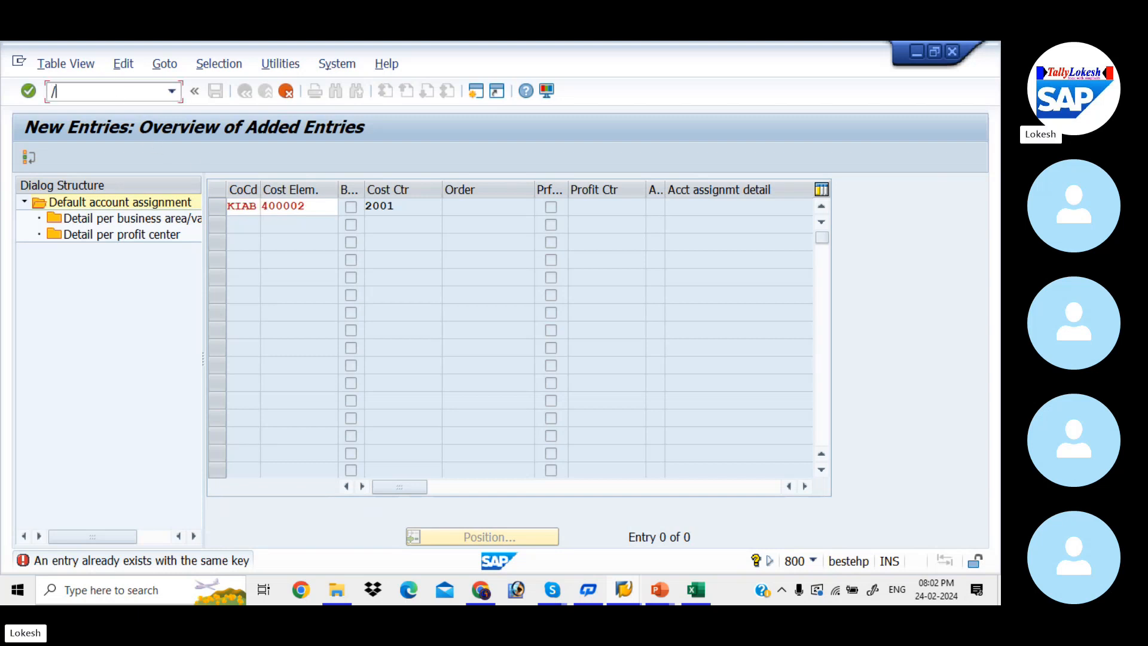
text(N)
text(OKBP)
key(Return)
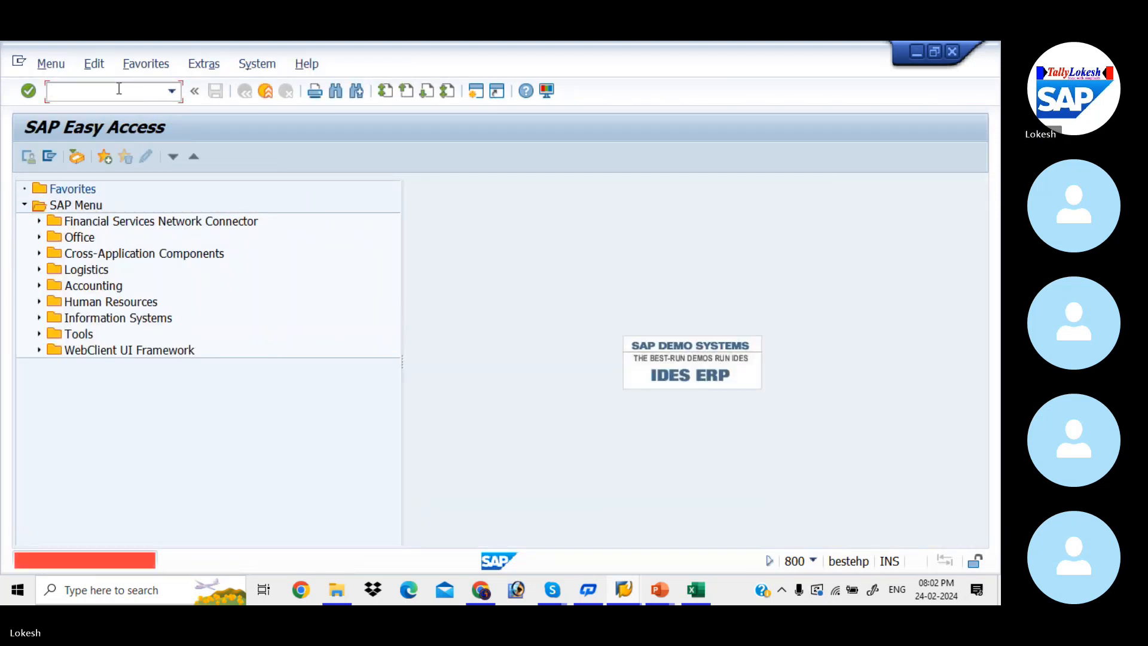
text(OK)
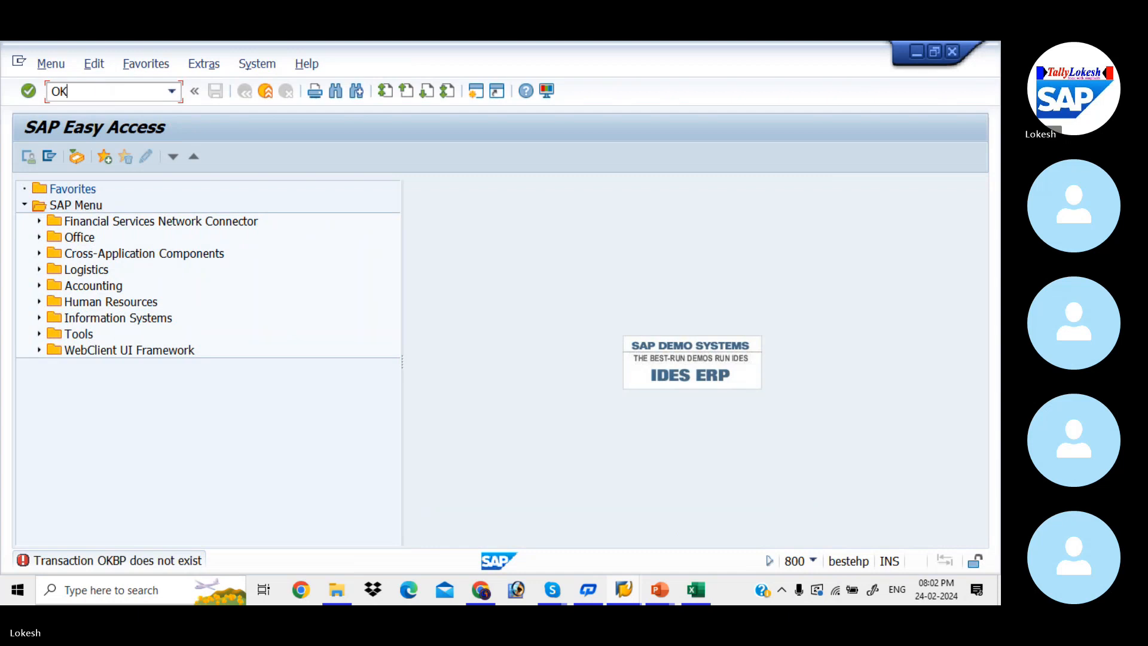
text(B9)
key(Return)
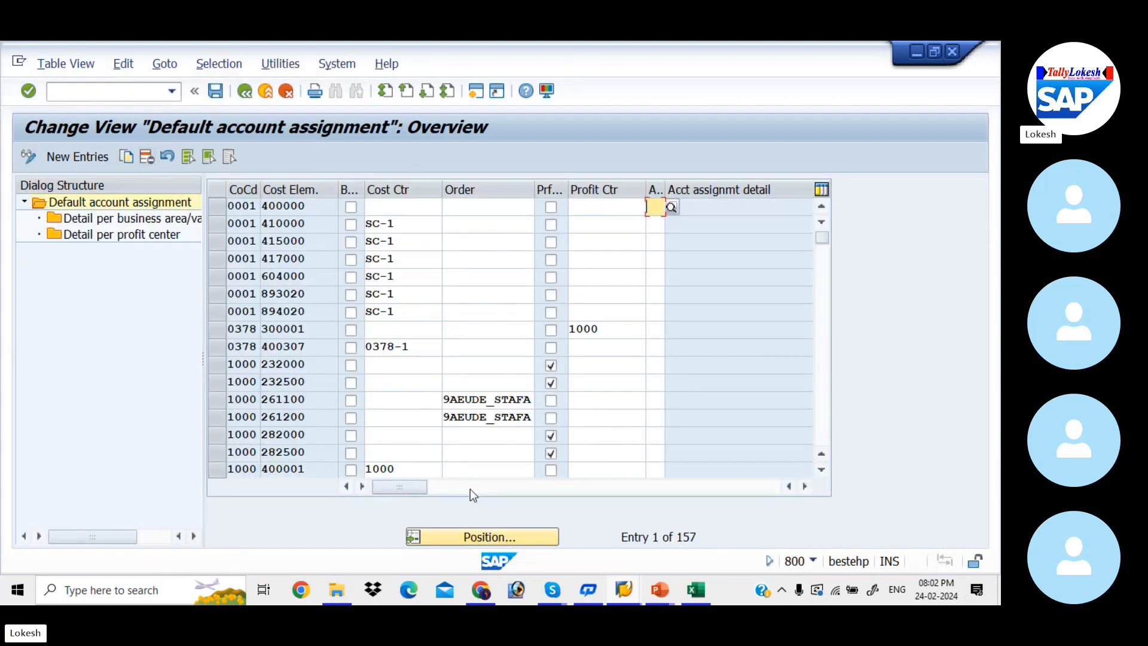
Position the default account assignment overview on company code KIAB and cost element 400003
click(494, 537)
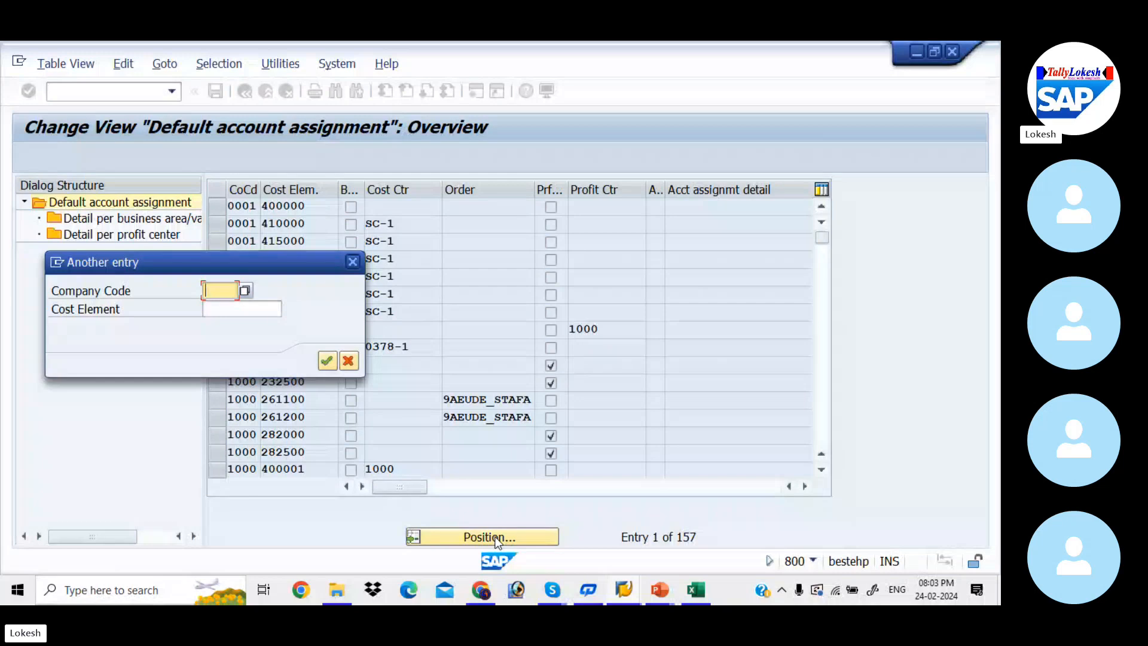
key(space)
key(Down)
key(Tab)
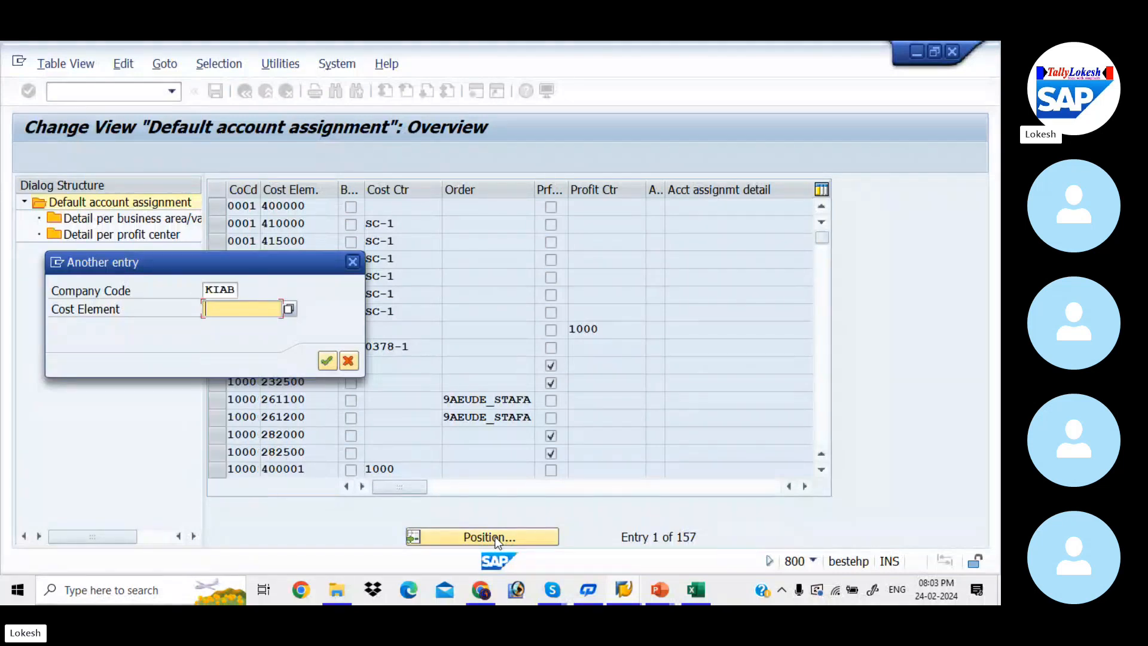
key(space)
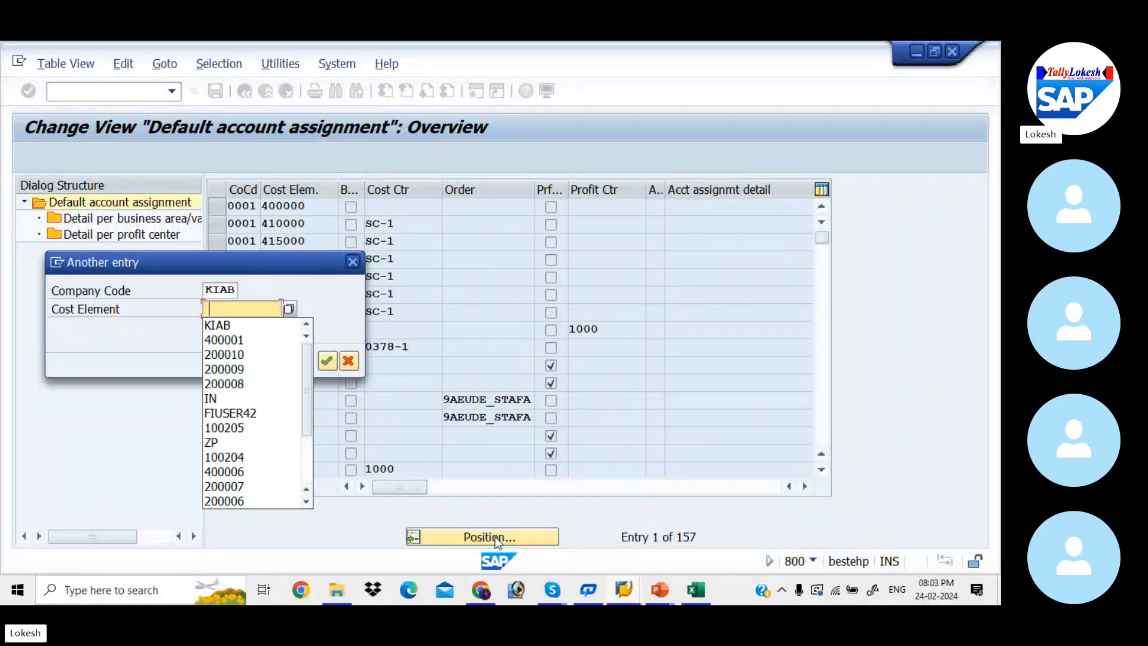
key(Down)
key(Down)
key(Tab)
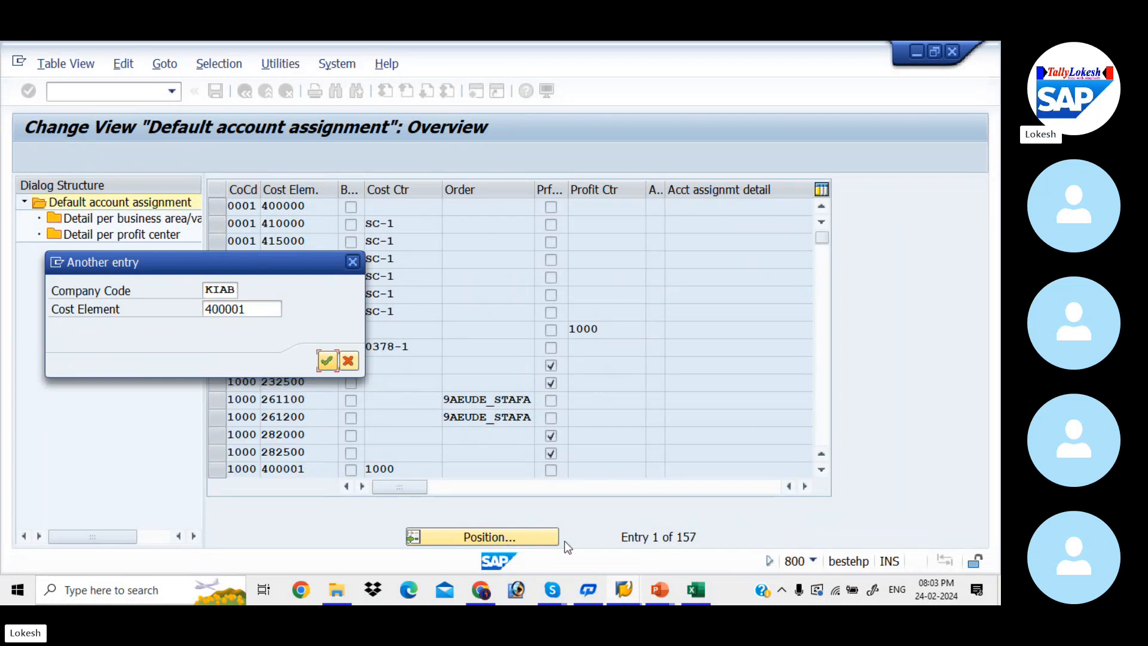
click(257, 309)
key(BackSpace)
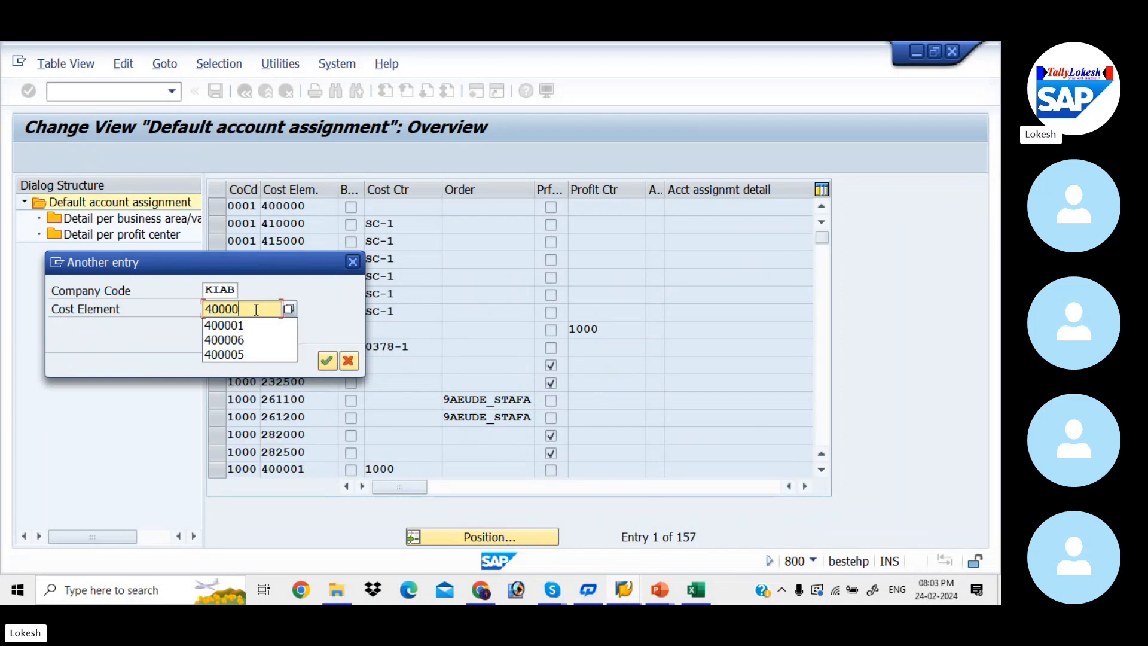
text(3)
key(Return)
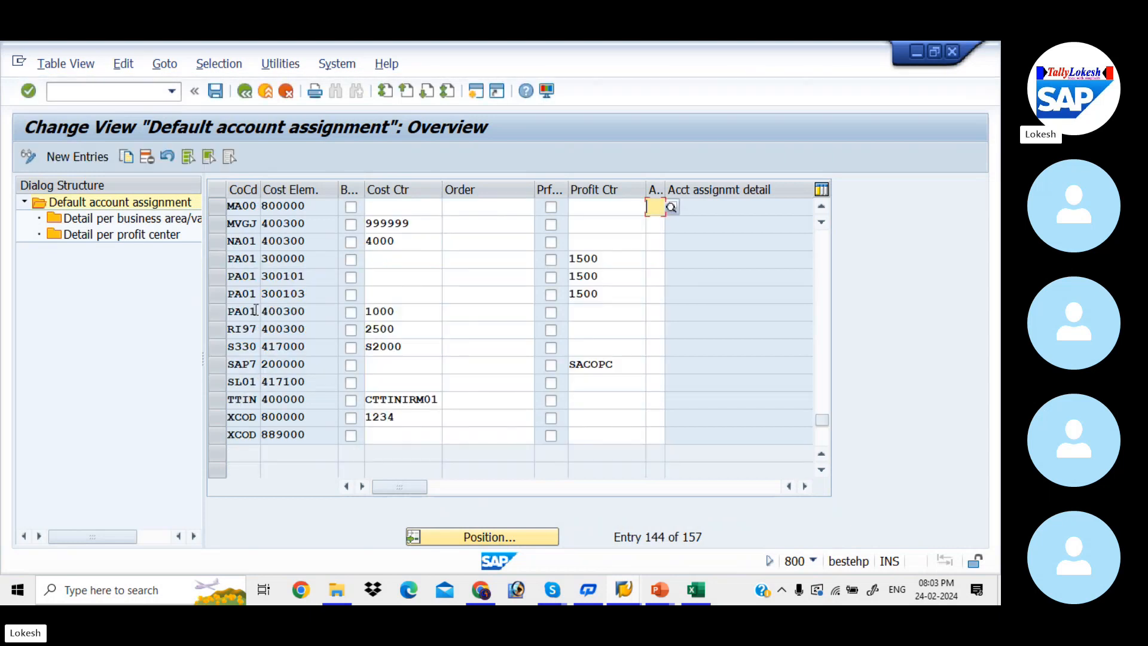
Create a new default account assignment entry for company code KIAB and cost element 400003
click(85, 158)
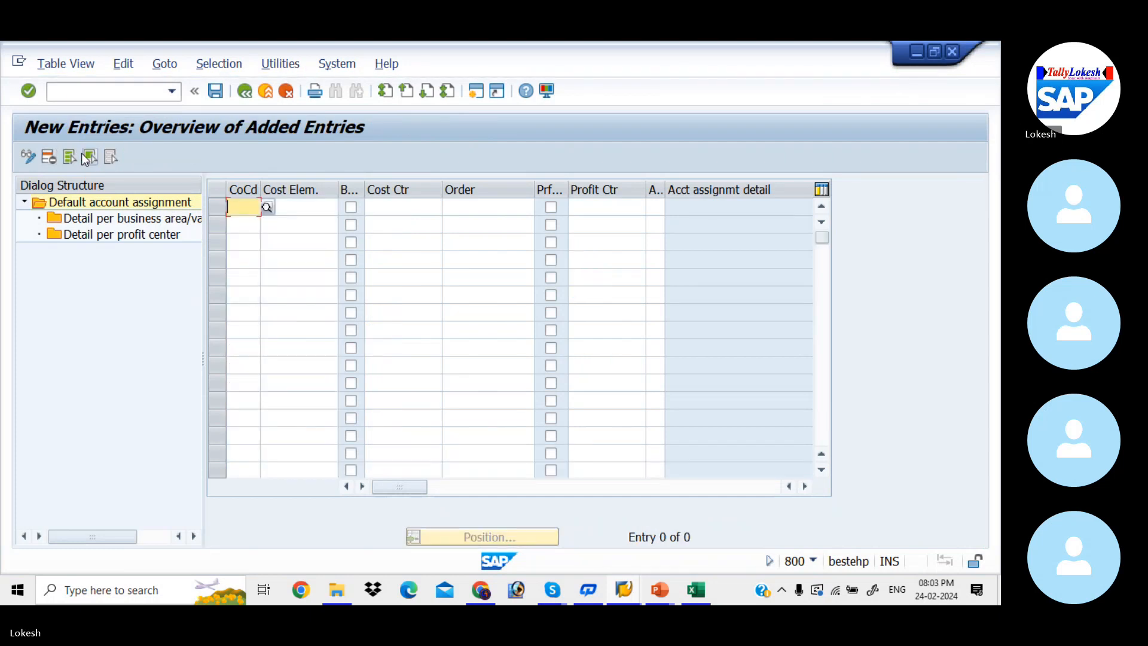
key(Down)
key(Return)
key(Tab)
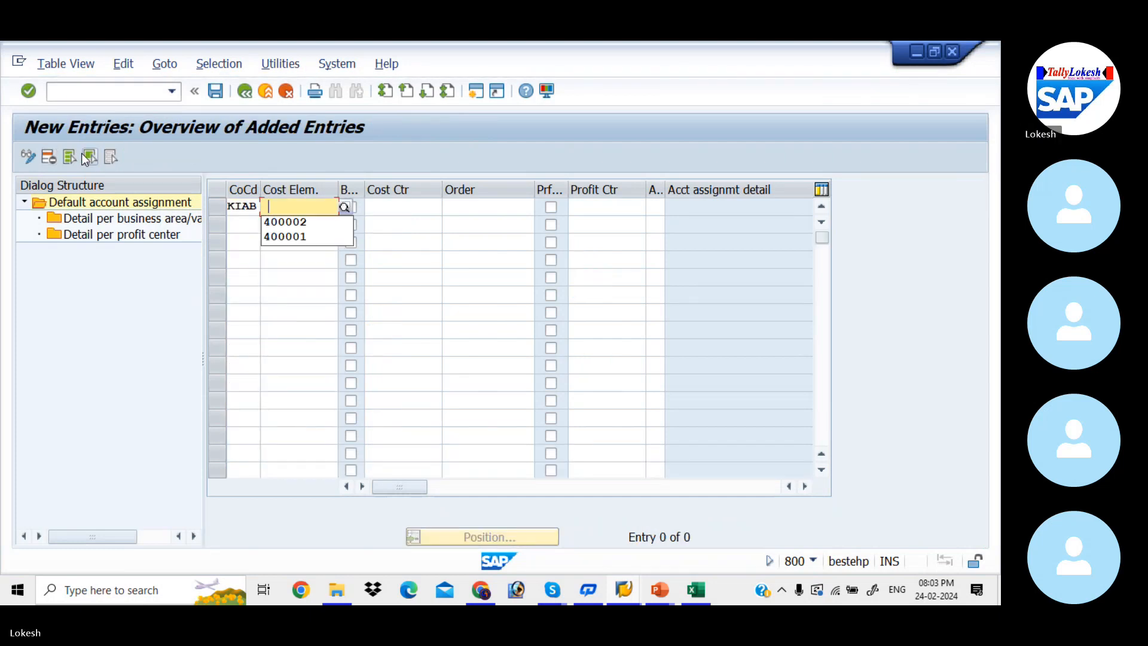
key(Down)
key(Return)
key(Tab)
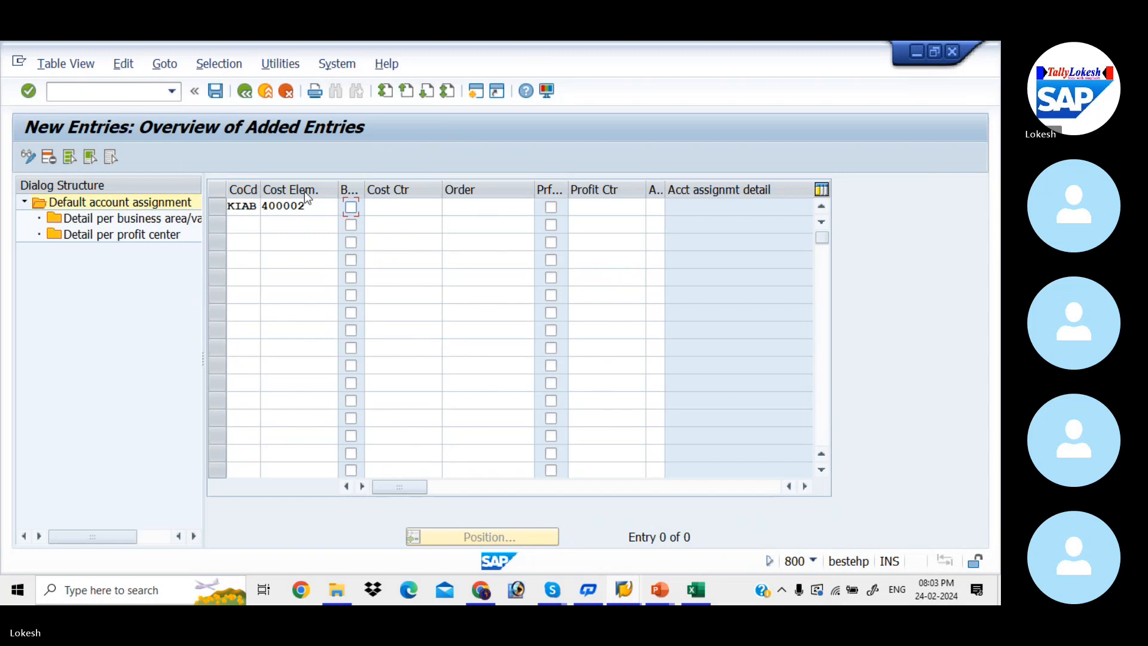
click(311, 206)
key(BackSpace)
text(3)
key(Tab)
Try to assign cost center 2001 to the new entry for cost element 400003
key(Tab)
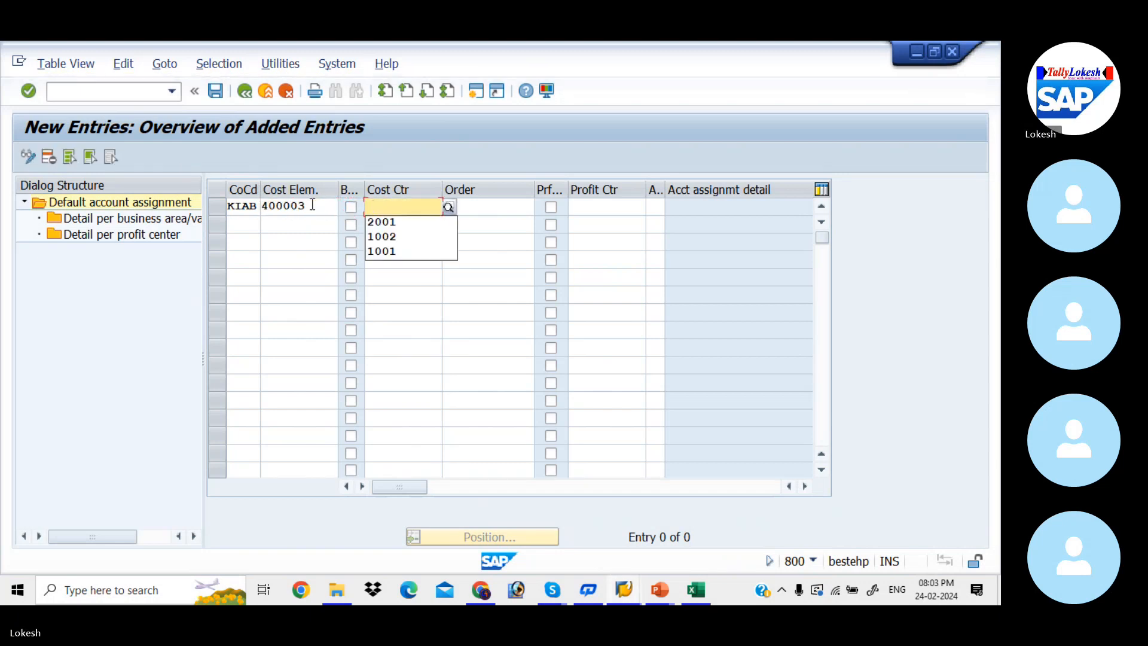
key(Down)
key(Down)
key(Up)
key(Tab)
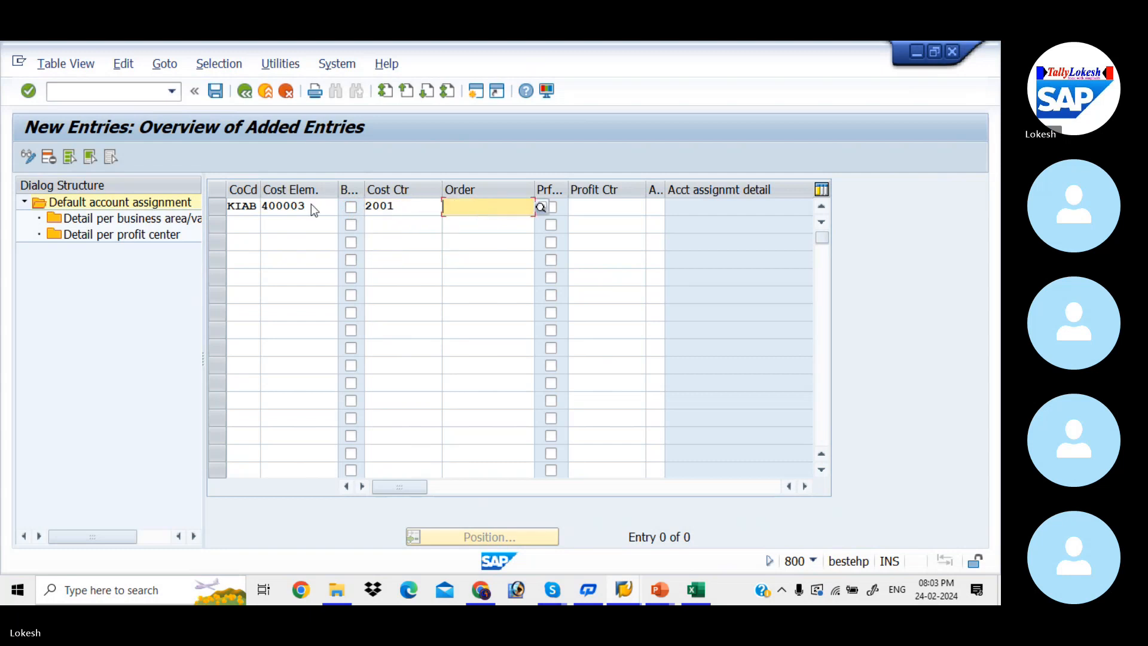
key(Return)
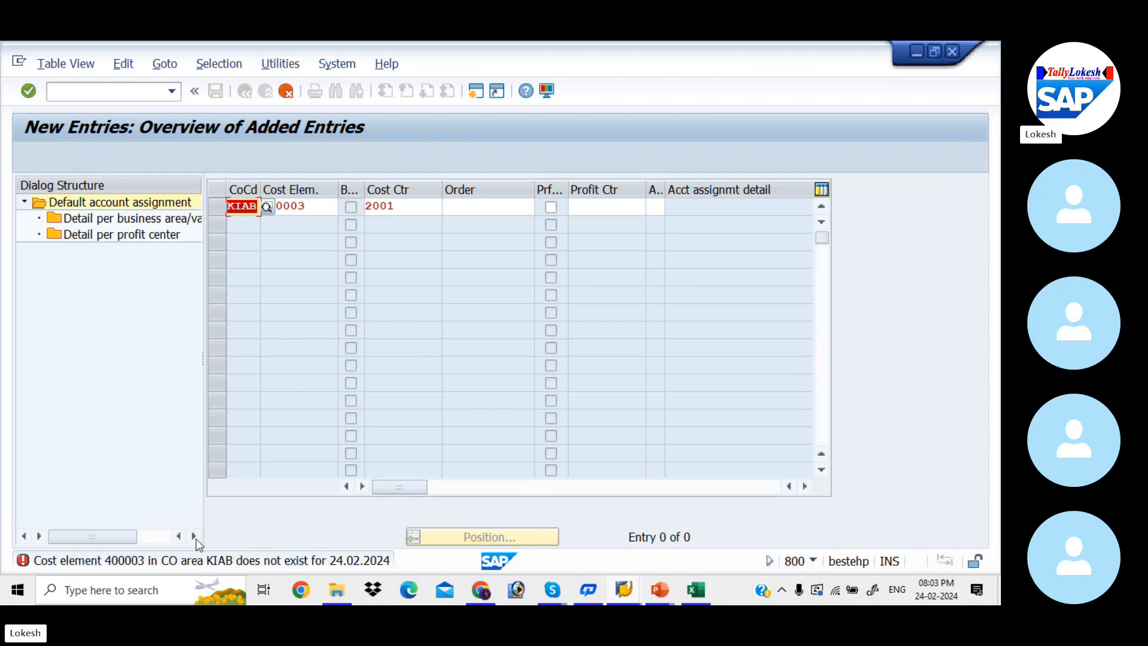
Examine the detailed text of the error message for the new entry, then close it
double_click(169, 563)
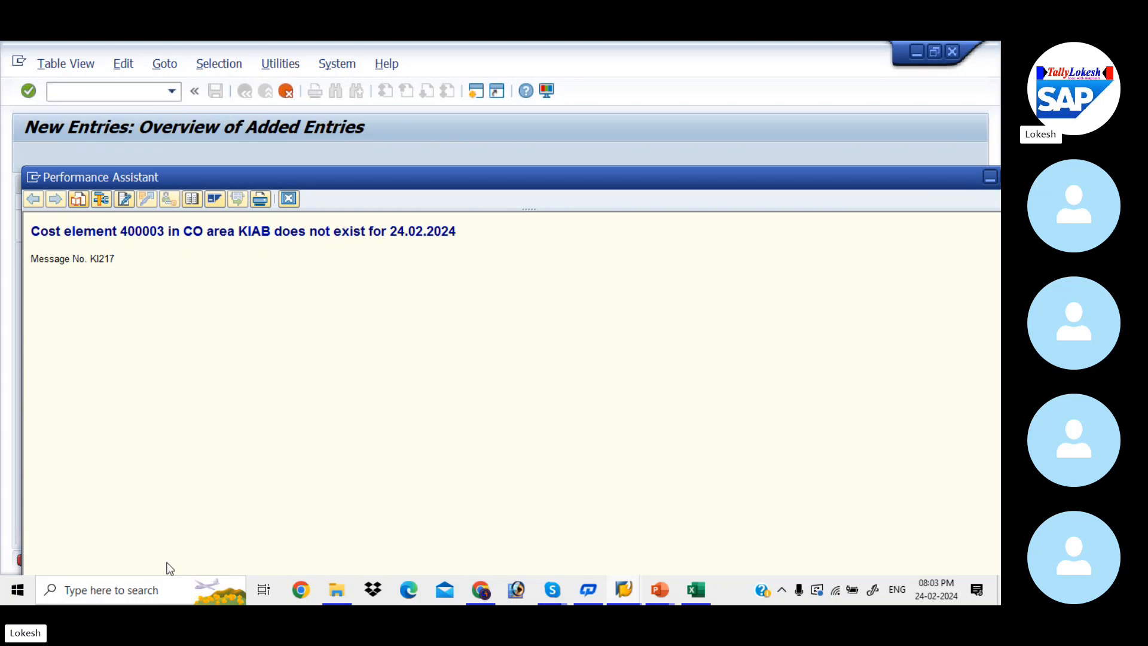
drag(683, 177, 561, 207)
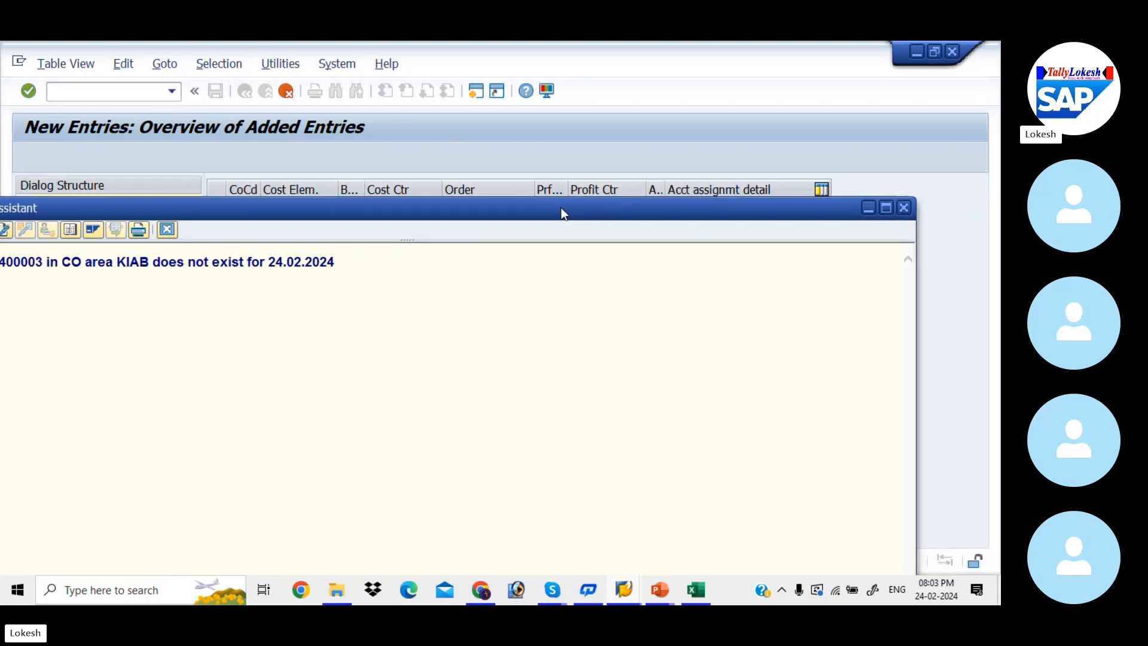
click(904, 208)
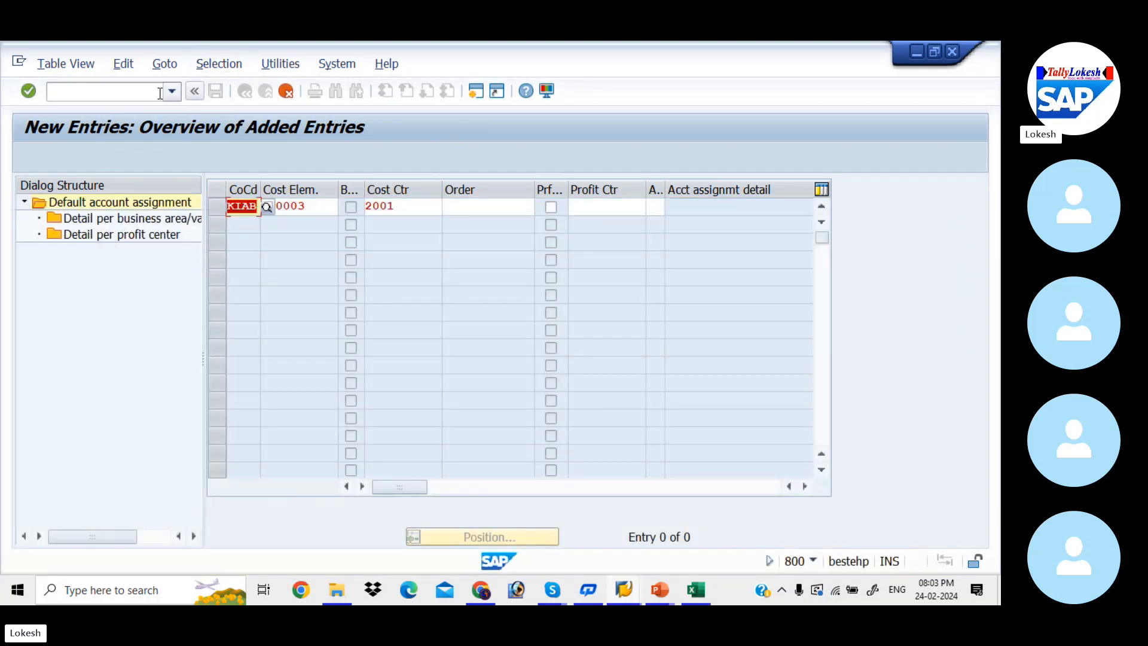
Discard the entry for cost element 400003 and return to the overview by restarting transaction OKB9
click(157, 92)
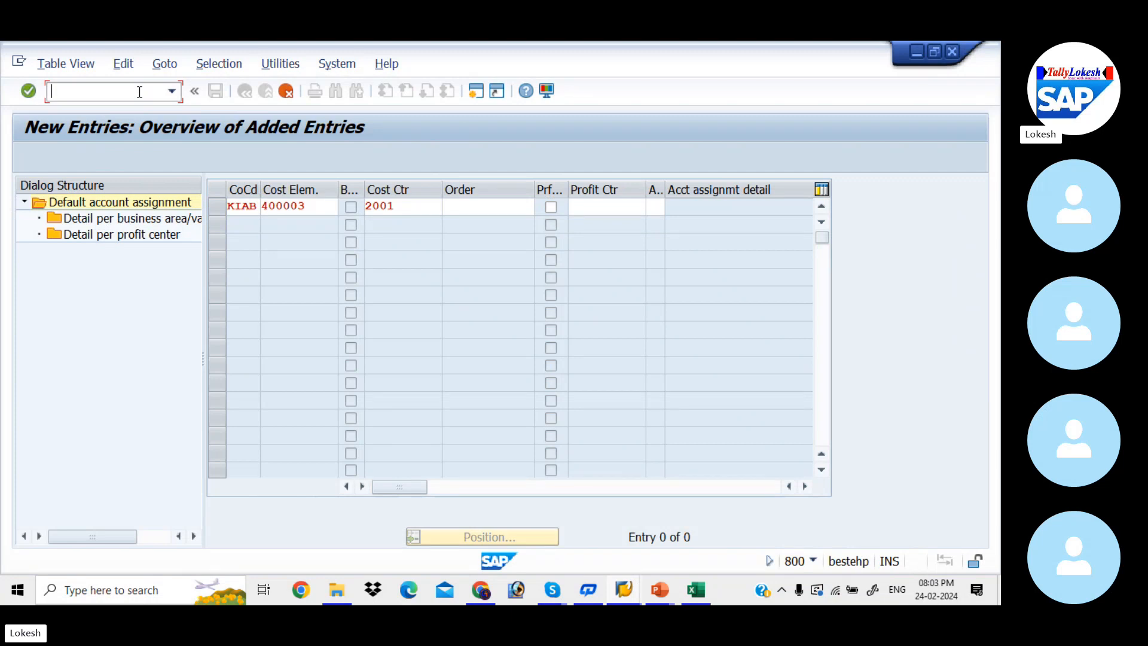
text(/N)
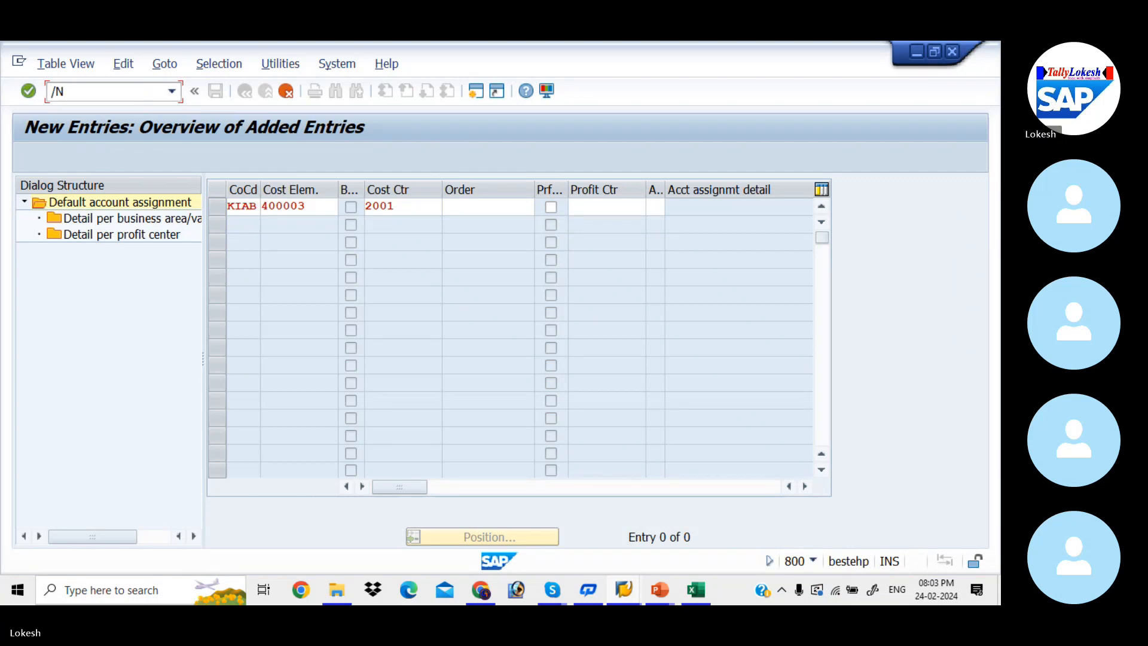
text(OKB9)
key(Return)
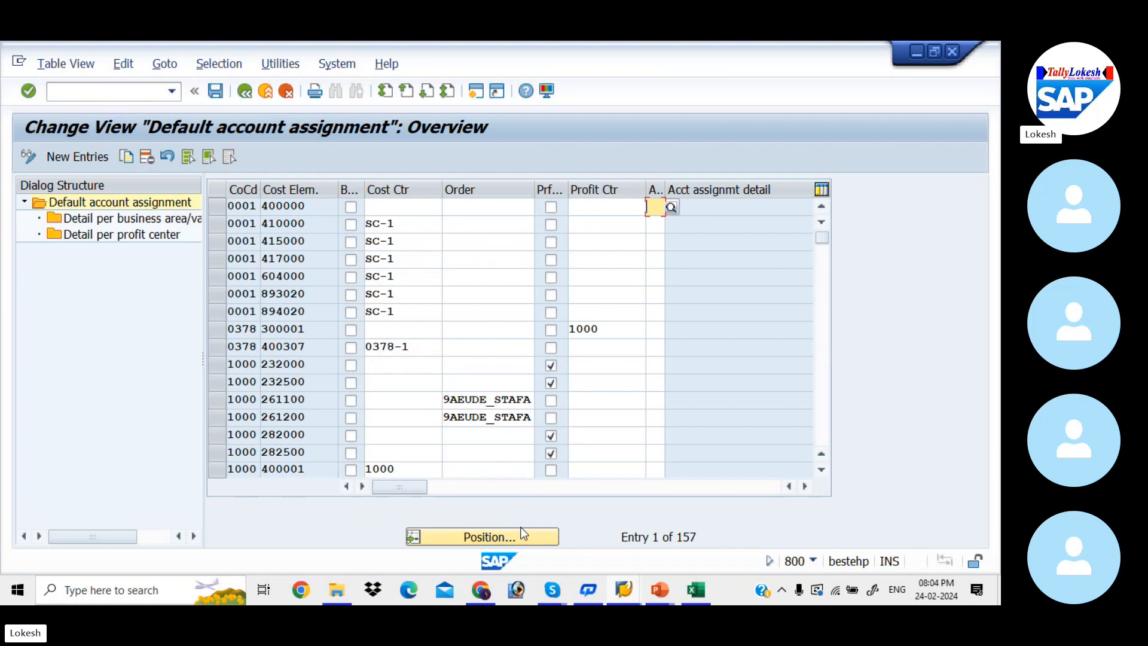
Position the overview on company code KIAB and cost element 400001 and check the cost centers of the KIAB entries
click(524, 537)
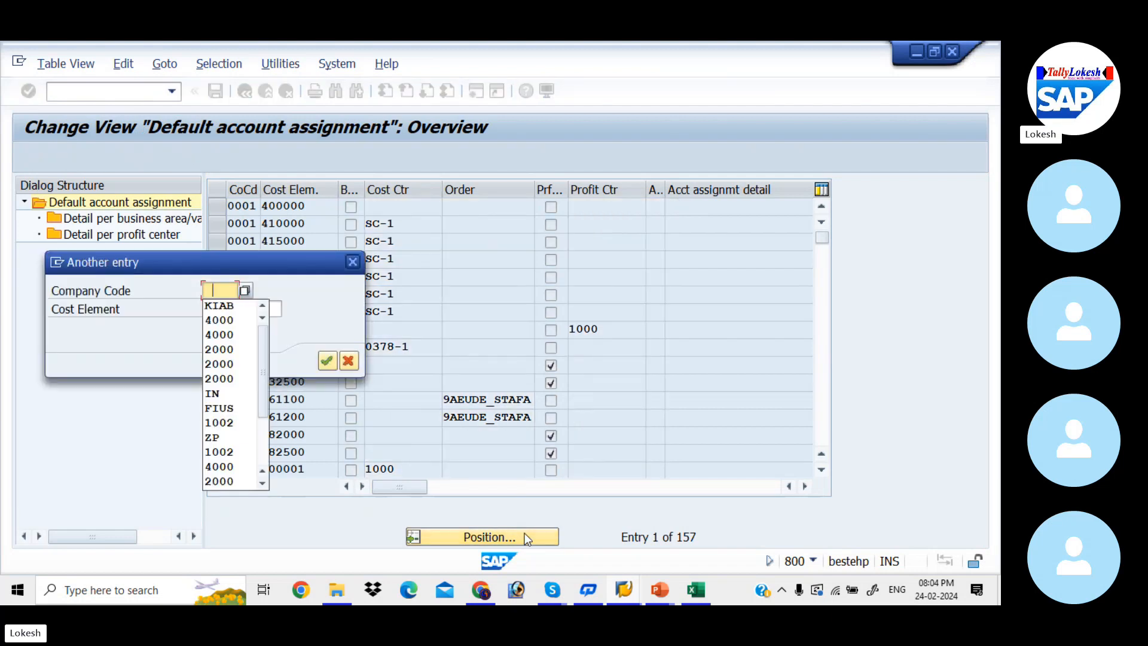
key(Down)
key(Tab)
key(space)
key(Down)
key(Down)
key(Down)
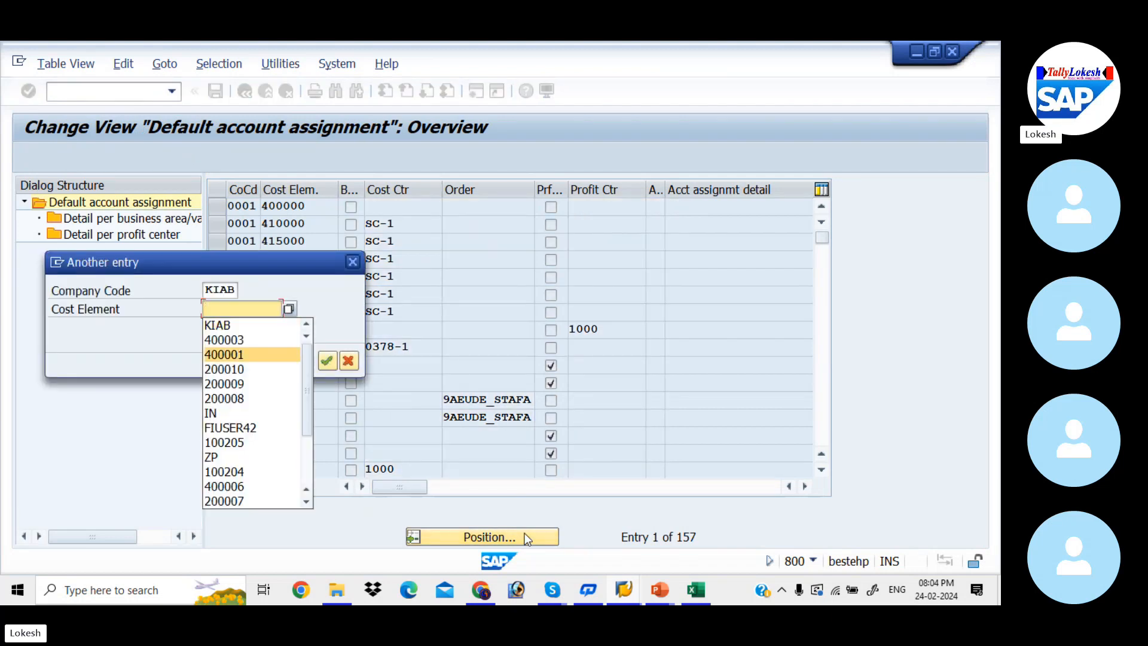
key(Return)
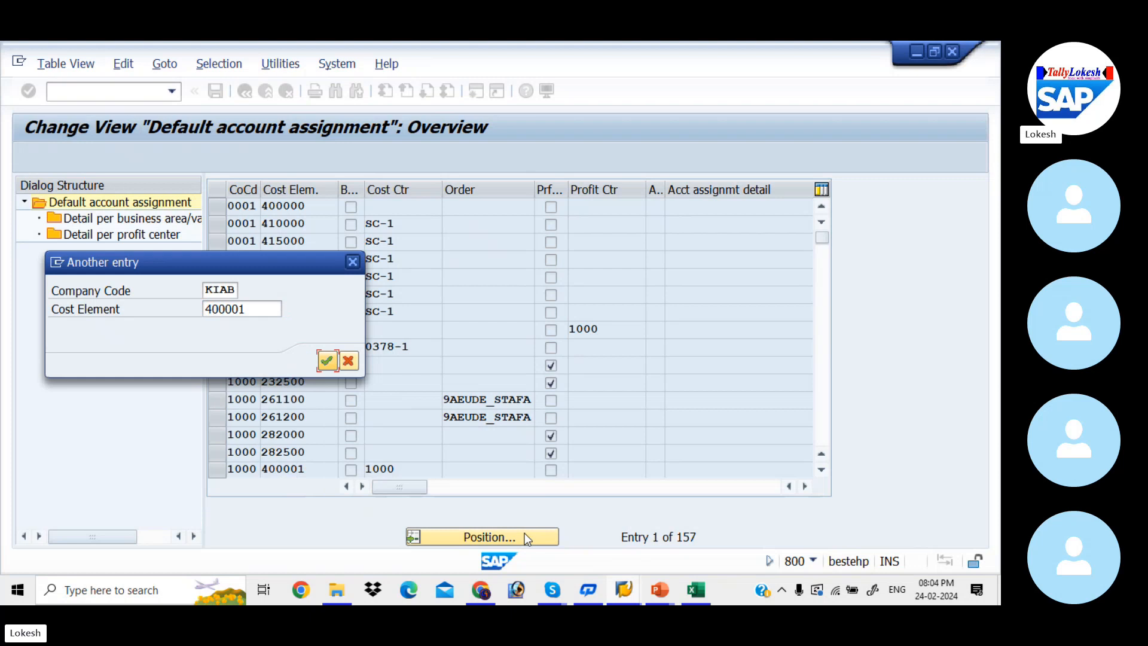
click(327, 361)
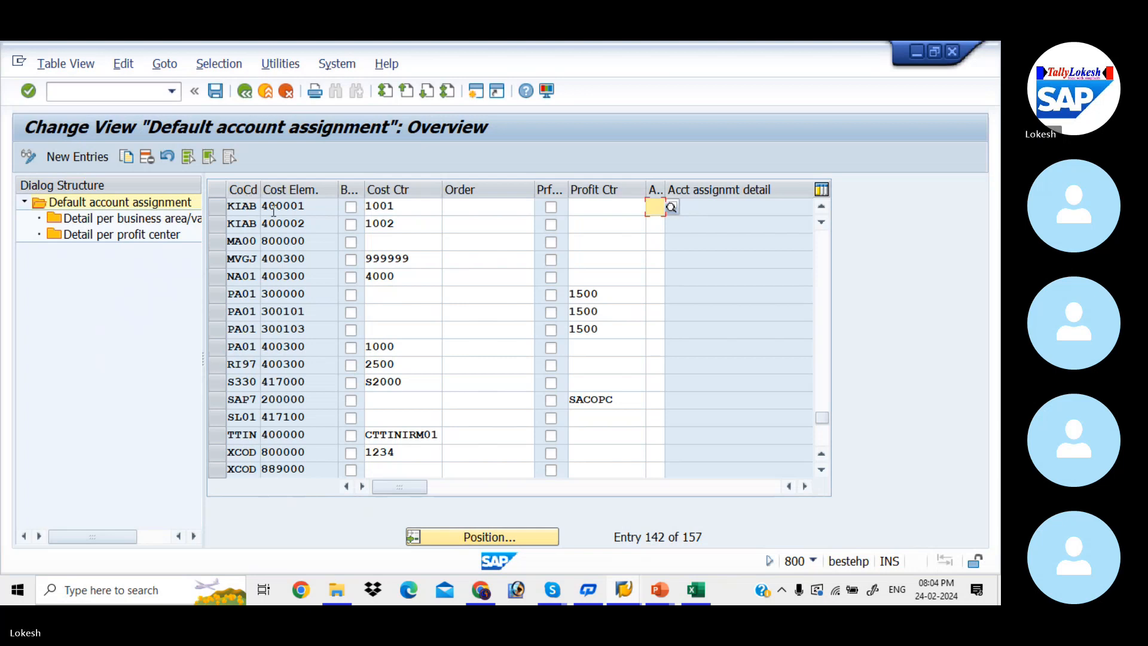
click(407, 206)
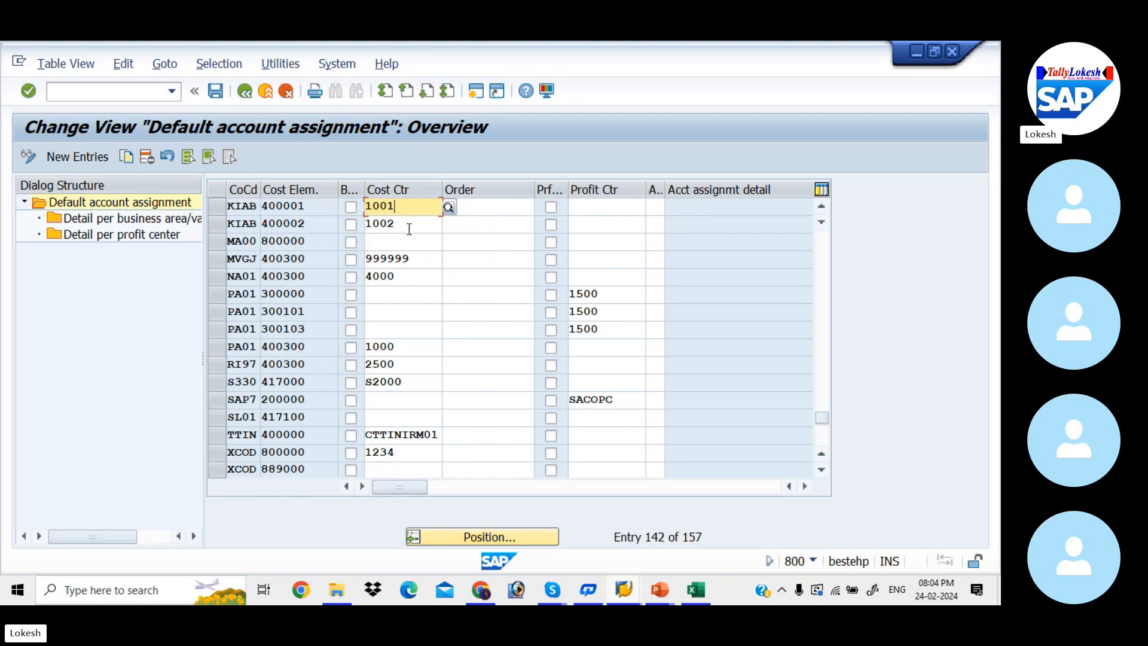
click(411, 226)
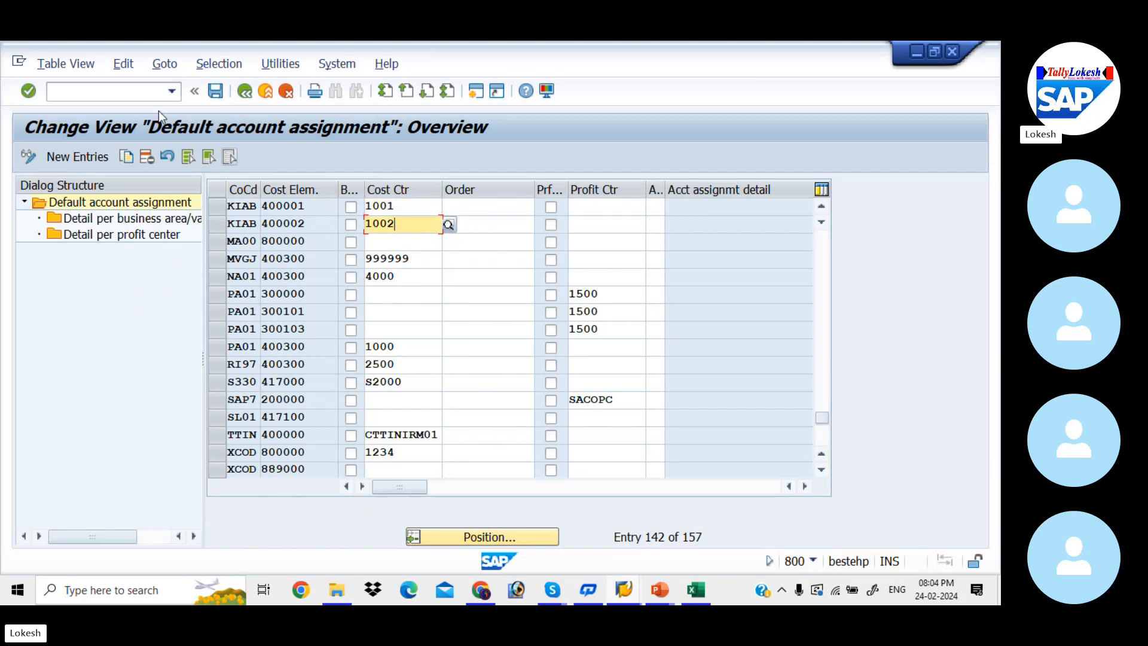
Open transaction FS00 in a new session and locate the Electricity Bill account among KIAB's administration expense accounts
click(475, 95)
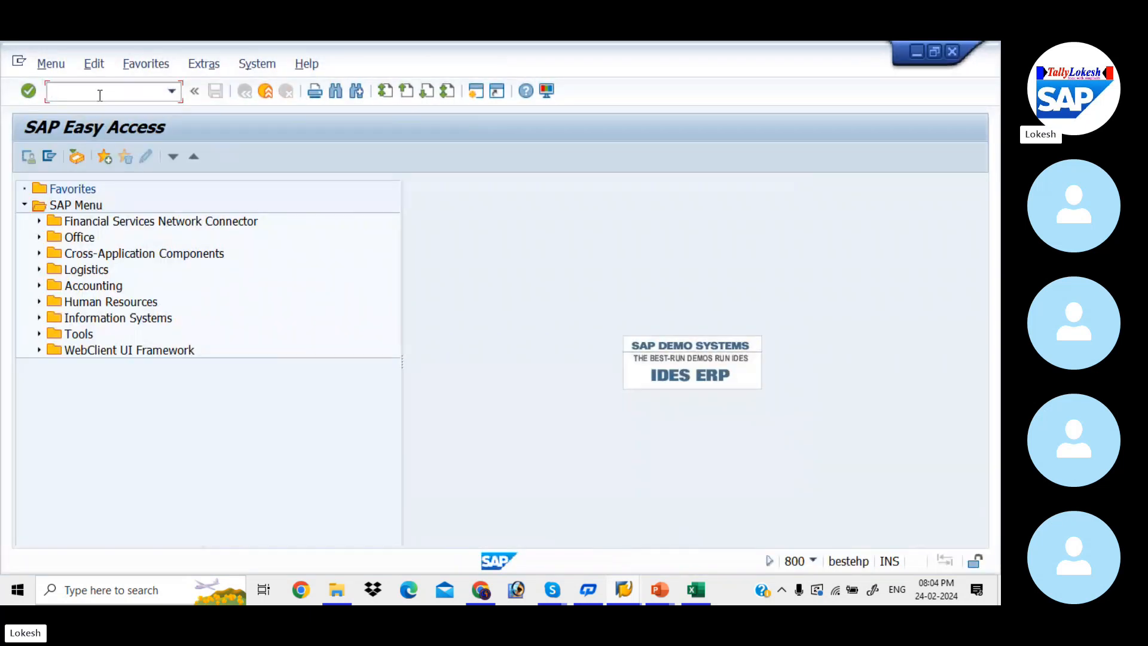
text(FS)
text(0)
key(Return)
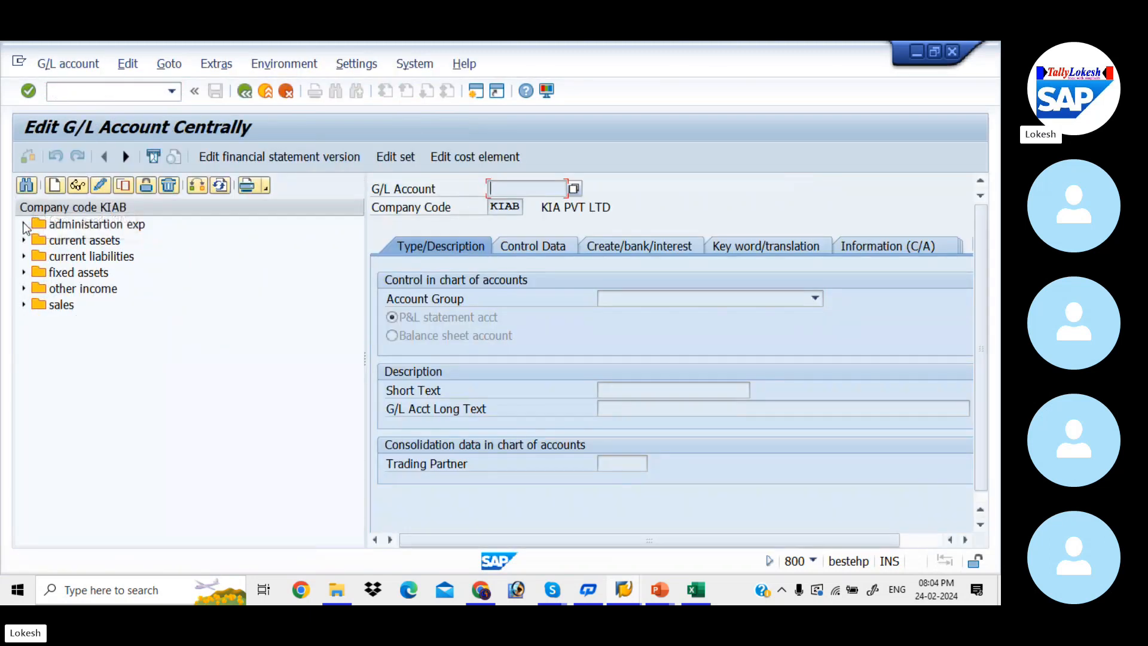
click(24, 224)
click(83, 273)
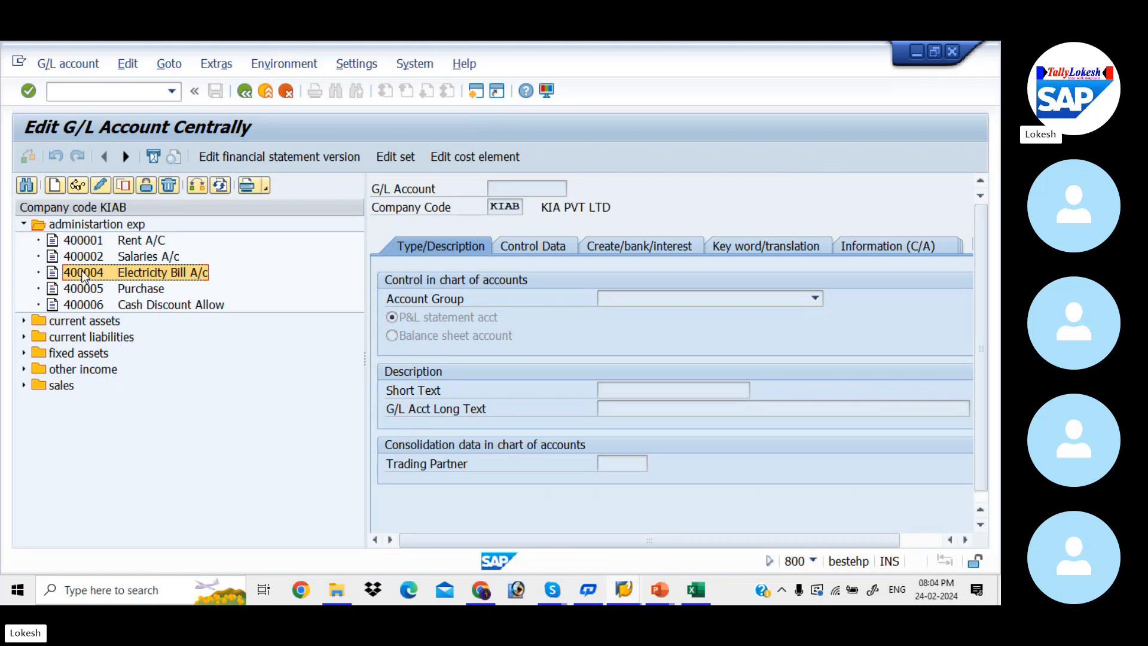
Return to the default account assignment session and create a new entry for company code KIAB and cost element 400004
key(alt+Tab)
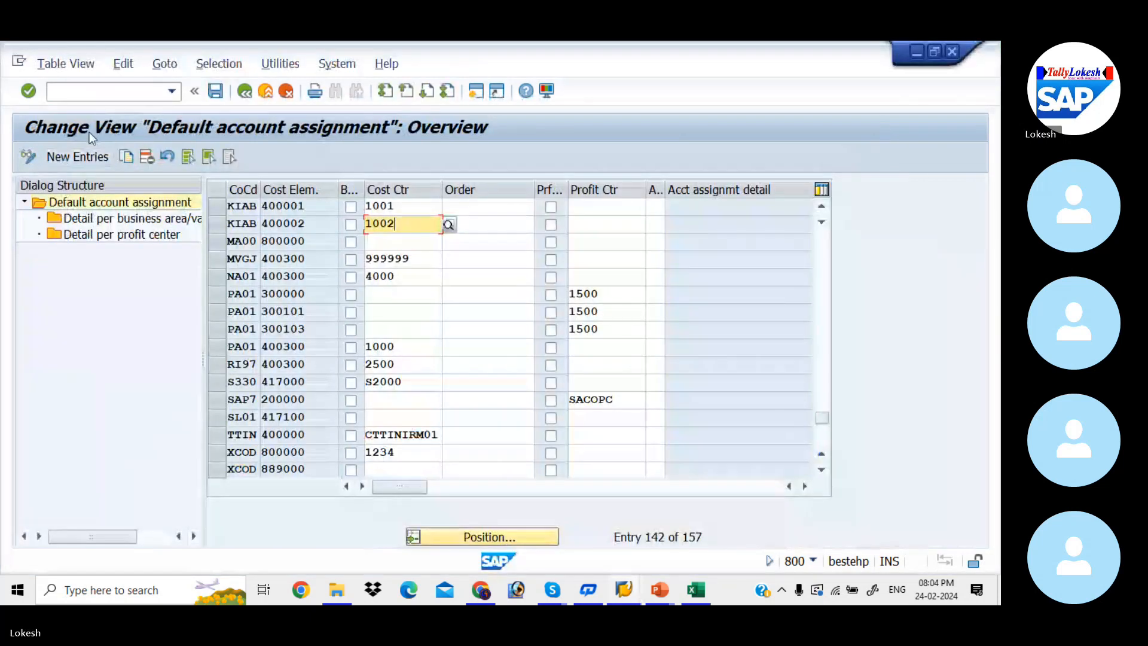
click(93, 158)
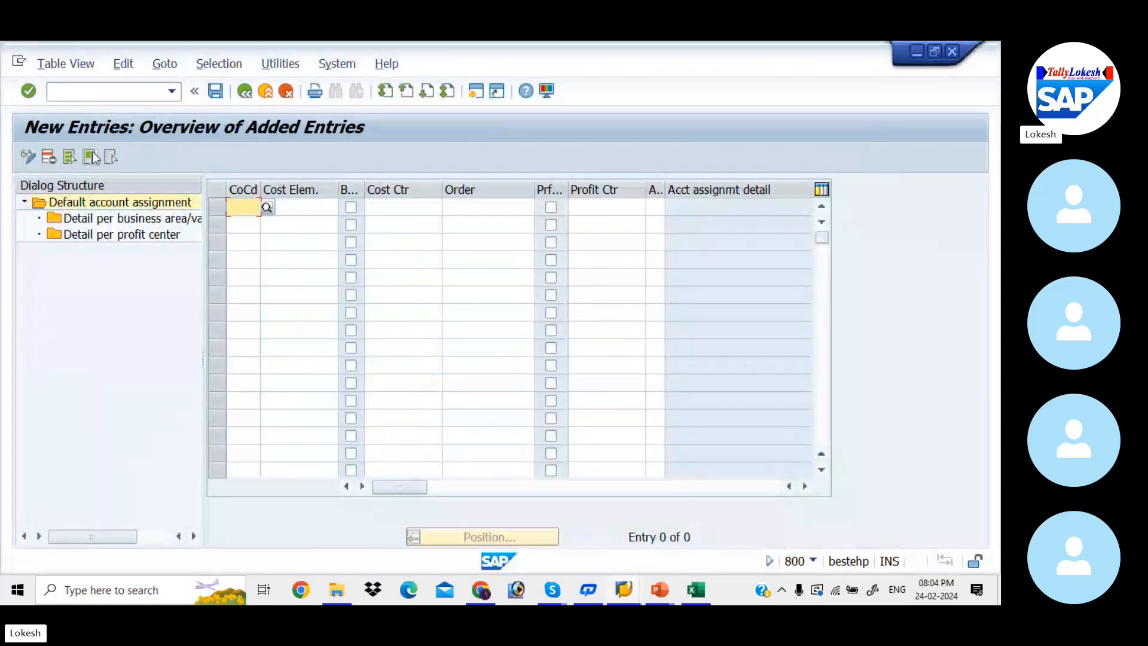
text(KIAB)
key(Tab)
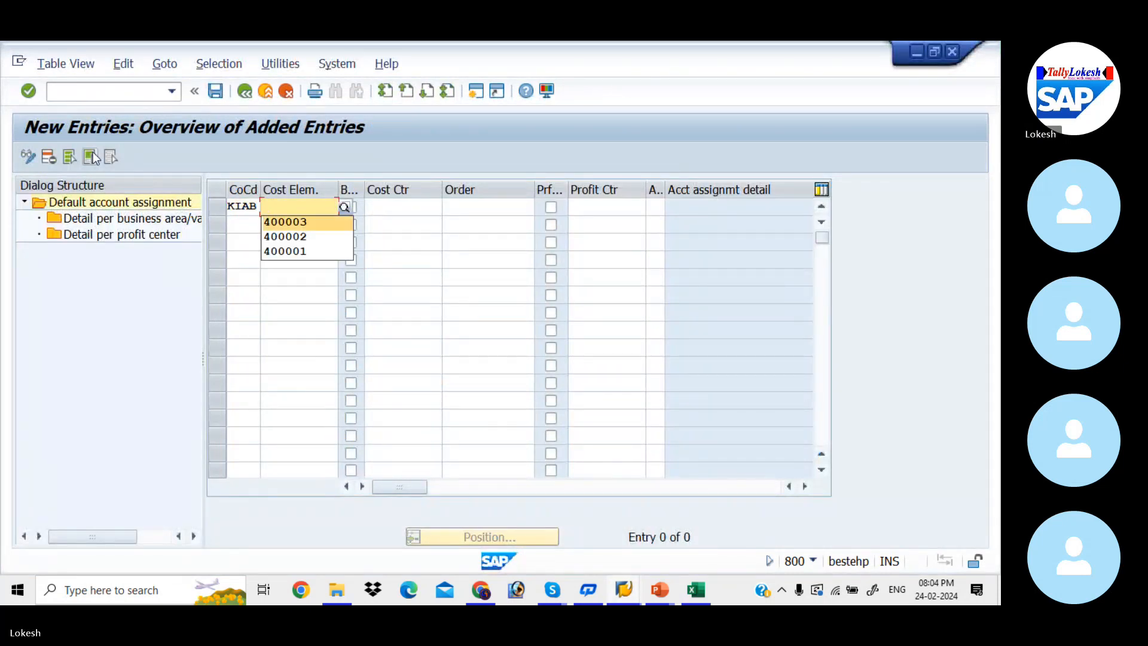
key(Tab)
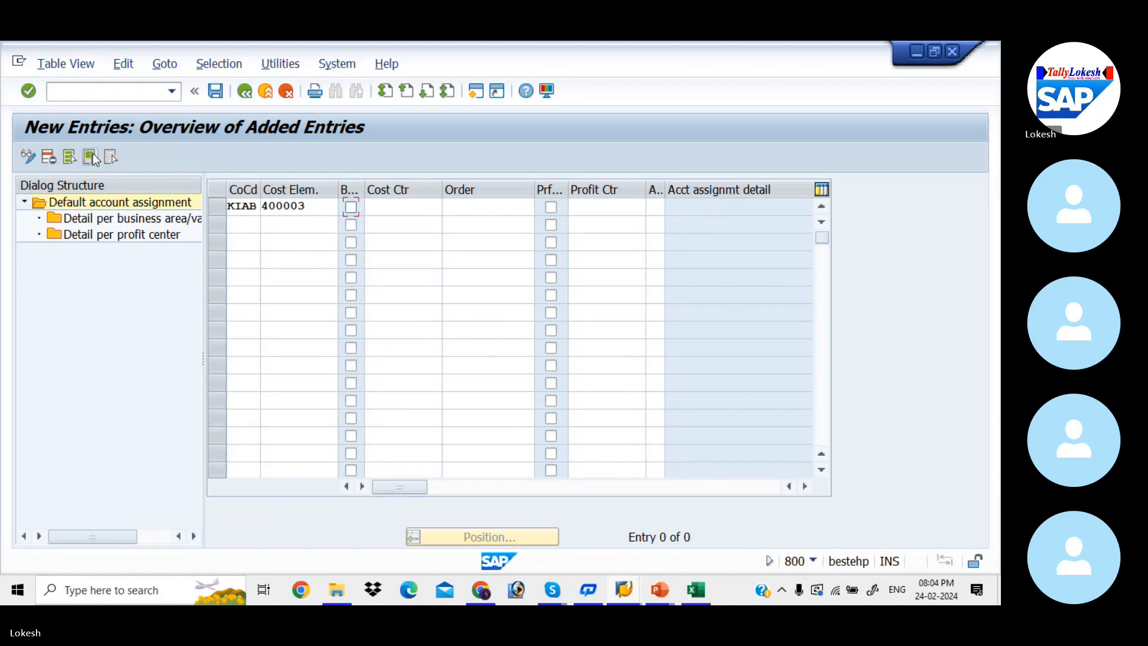
double_click(318, 209)
text(400004)
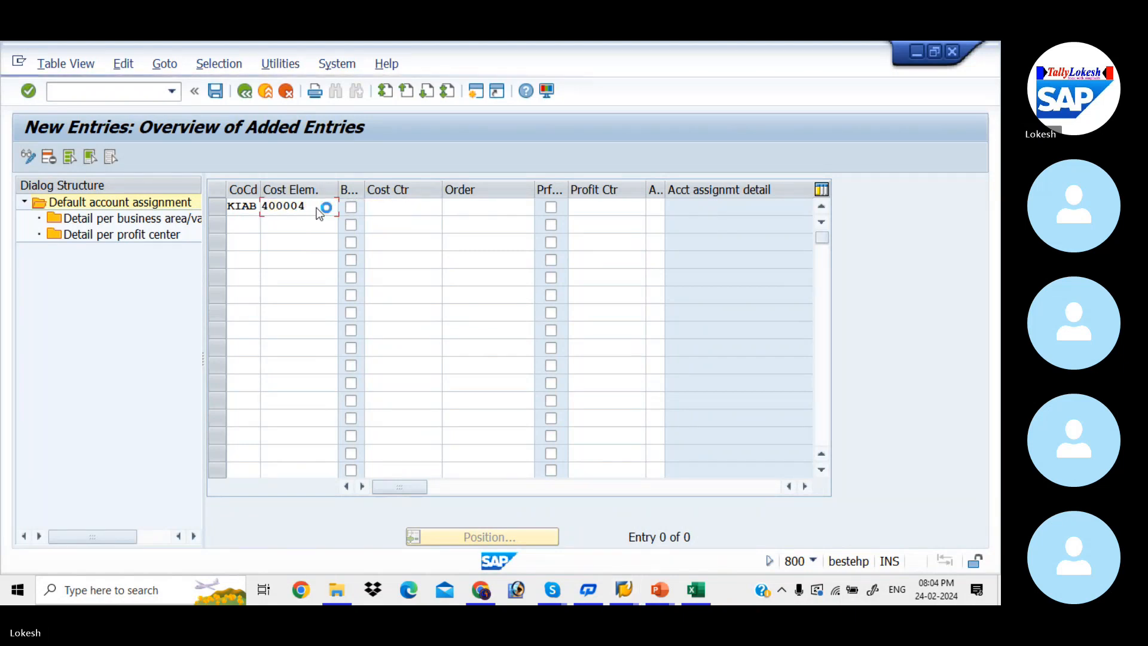
double_click(318, 208)
text(400003)
key(Tab)
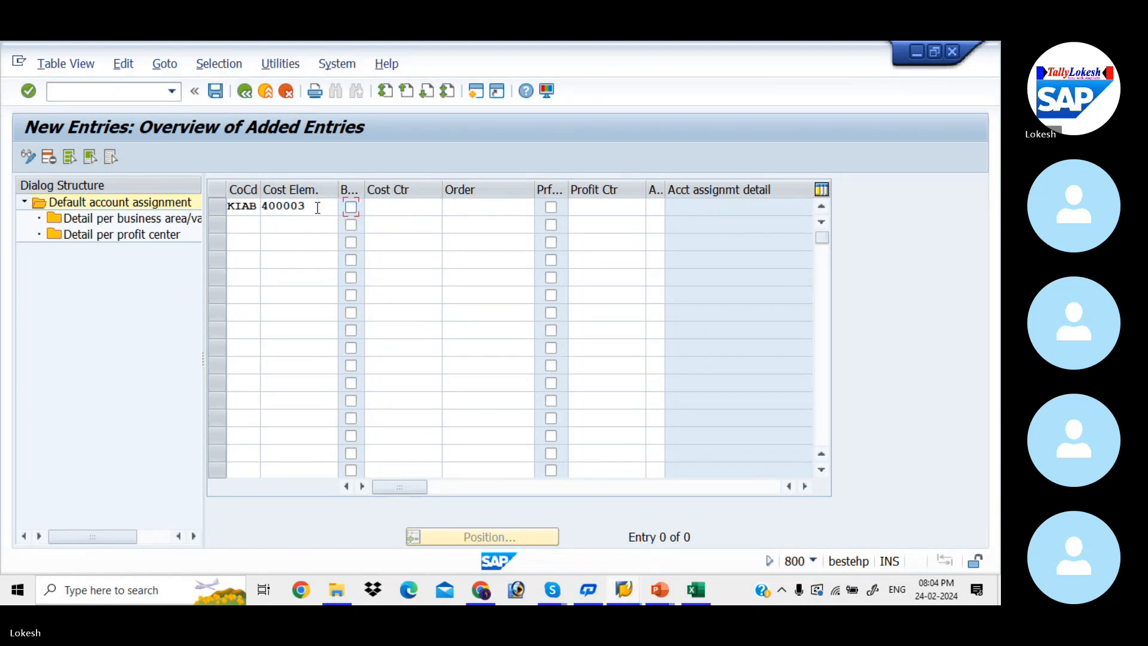
double_click(317, 207)
text(400004)
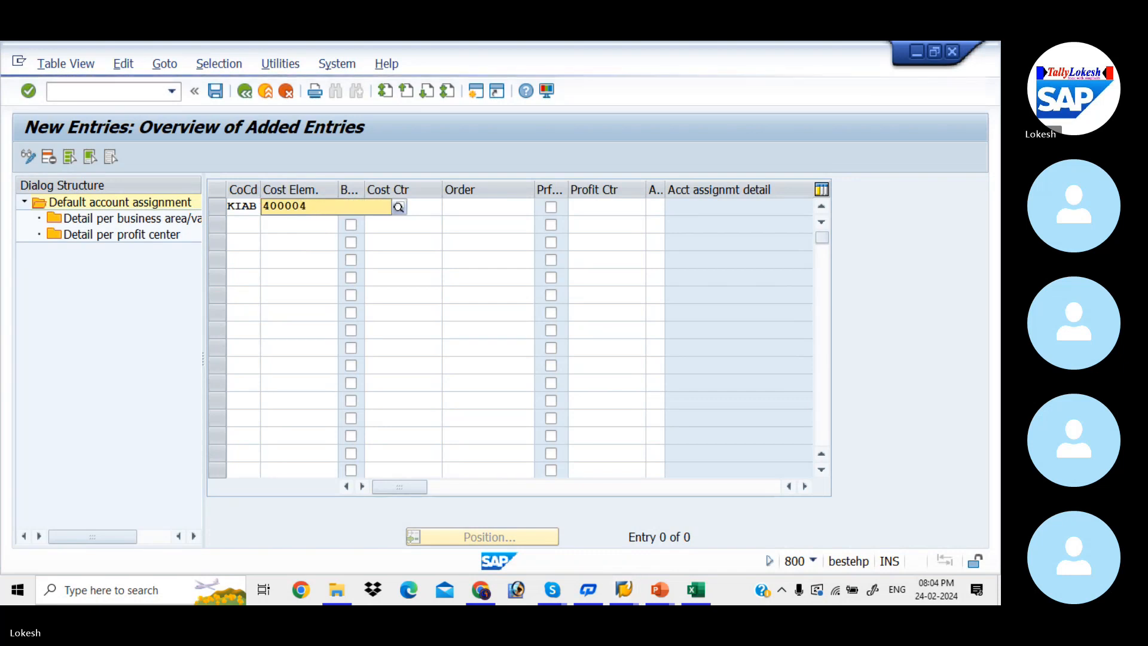
key(Tab)
key(Tab)
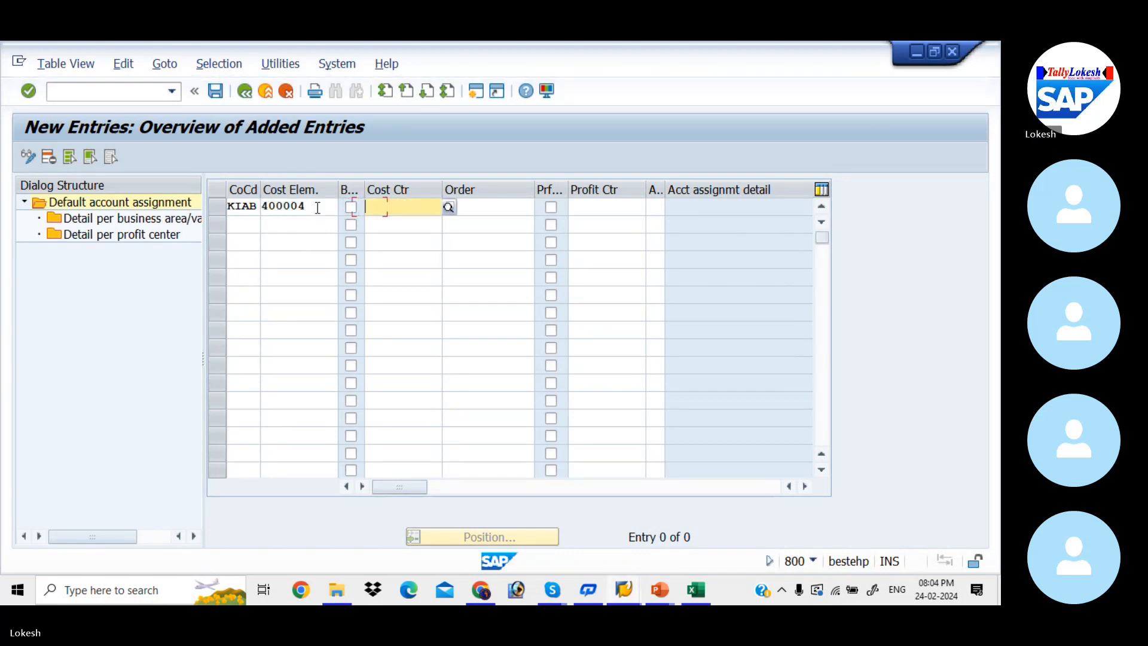
Assign default cost center 2001 to KIAB cost element 400004, save it in the "Controlling Area for KIAB" customizing request and return to SAP Easy Access
key(space)
key(Down)
key(Tab)
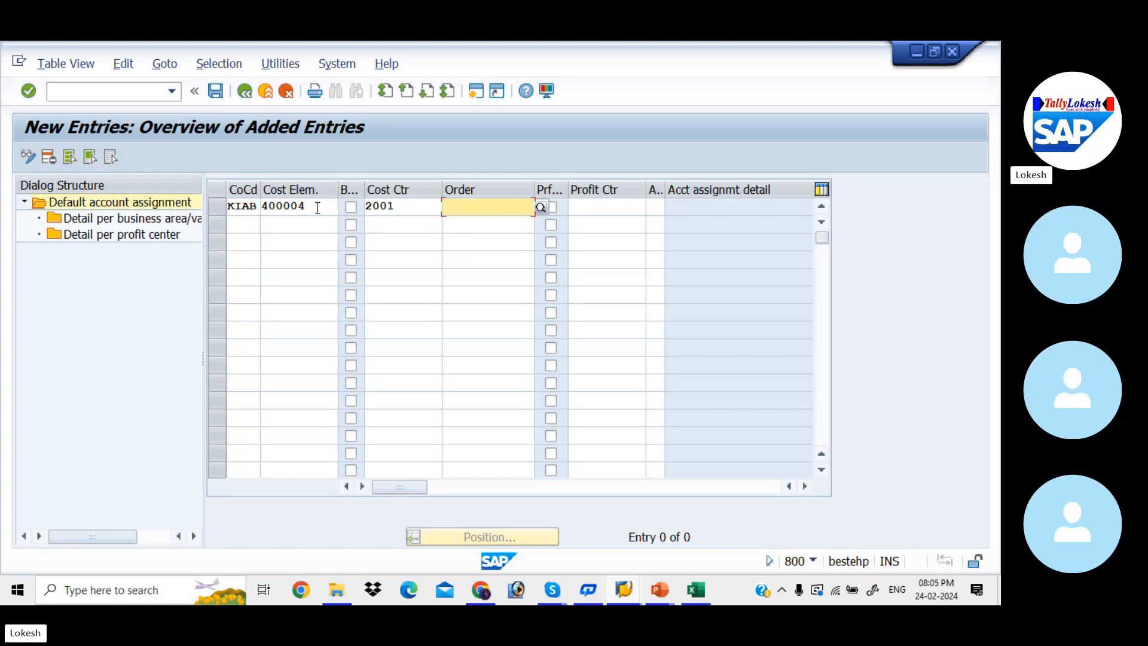
key(Return)
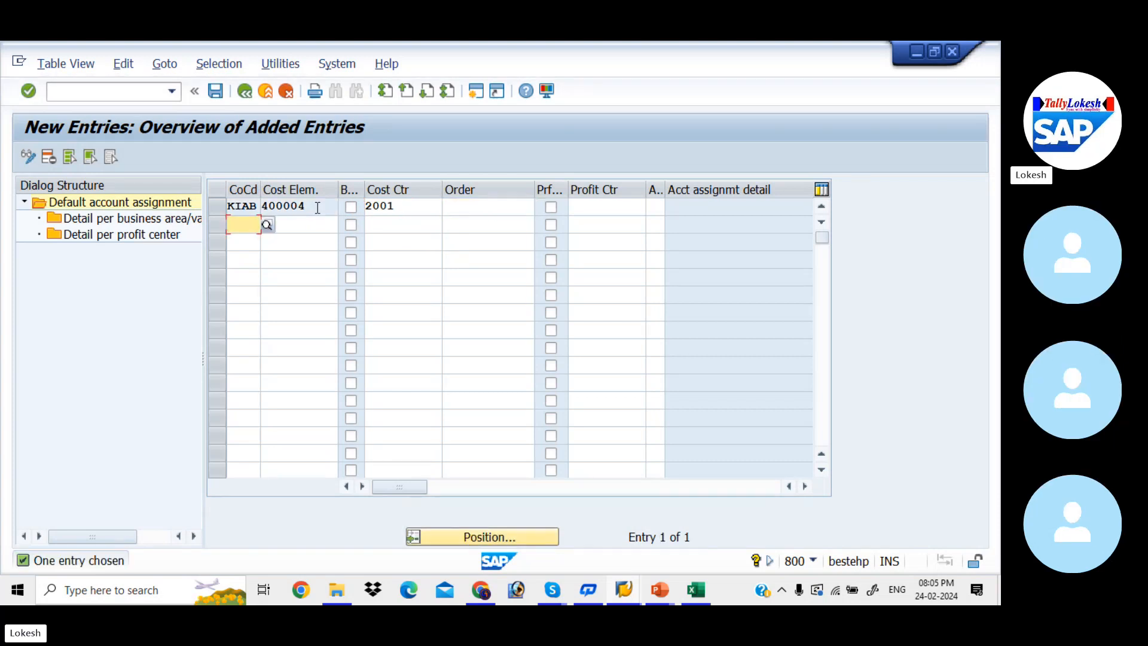
click(214, 91)
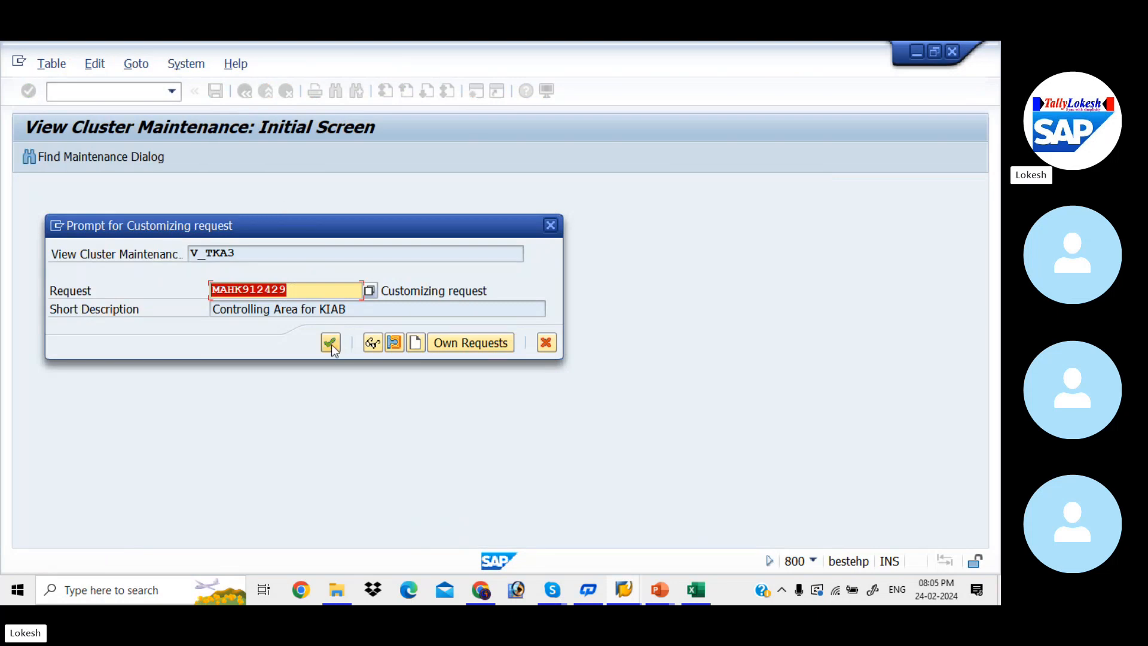
click(331, 343)
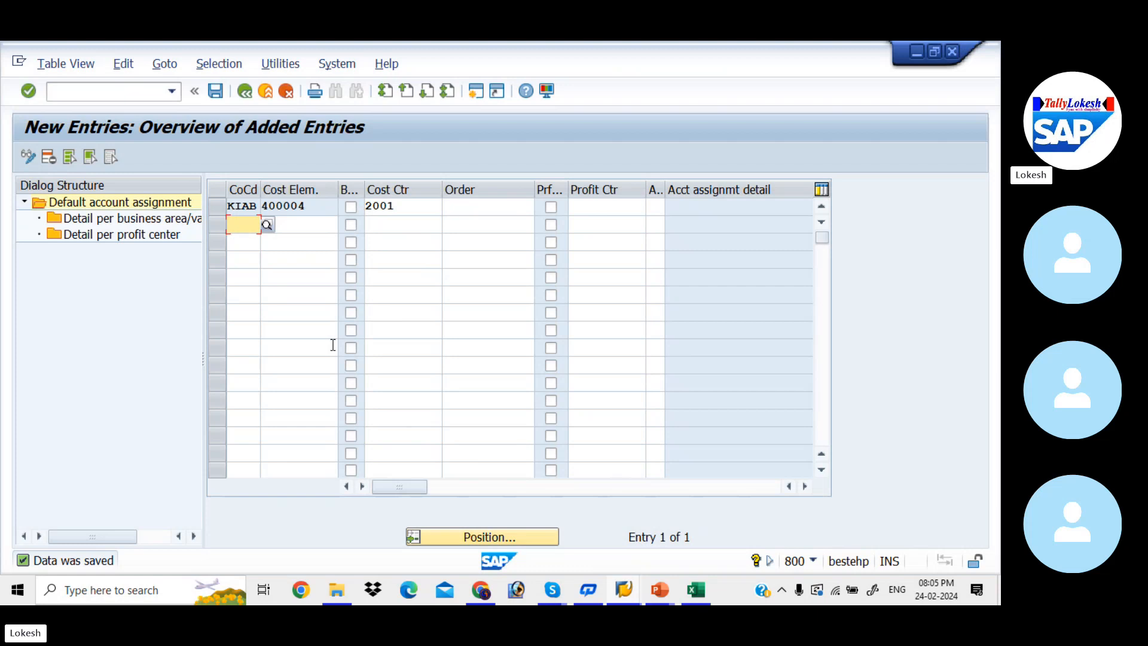
click(122, 91)
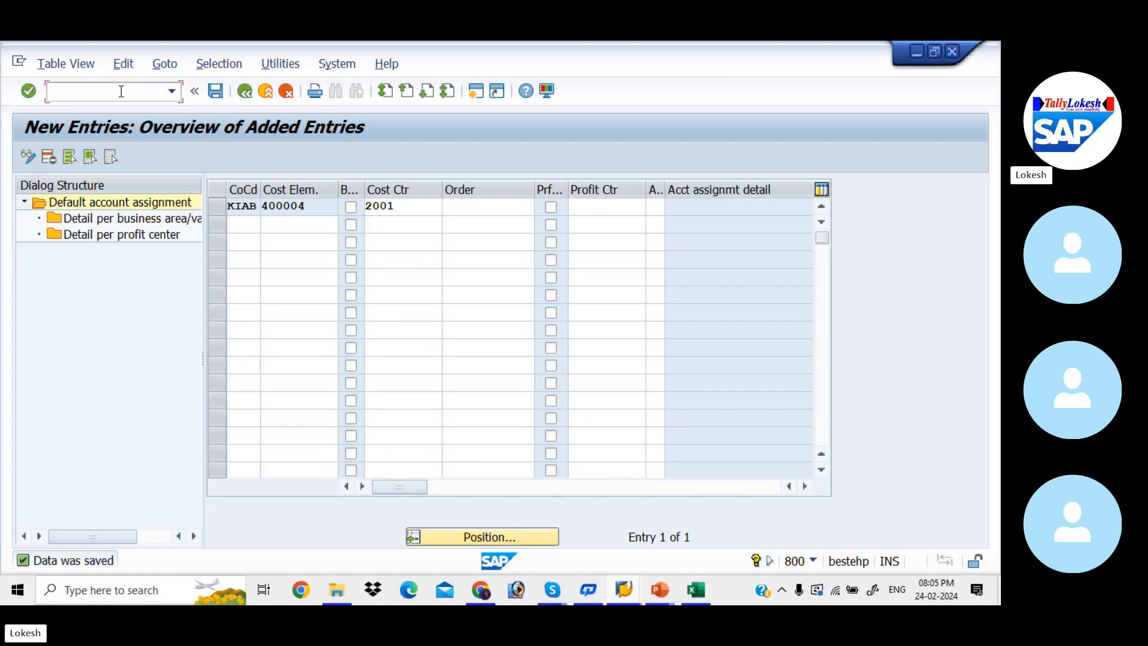
text(/n)
key(Return)
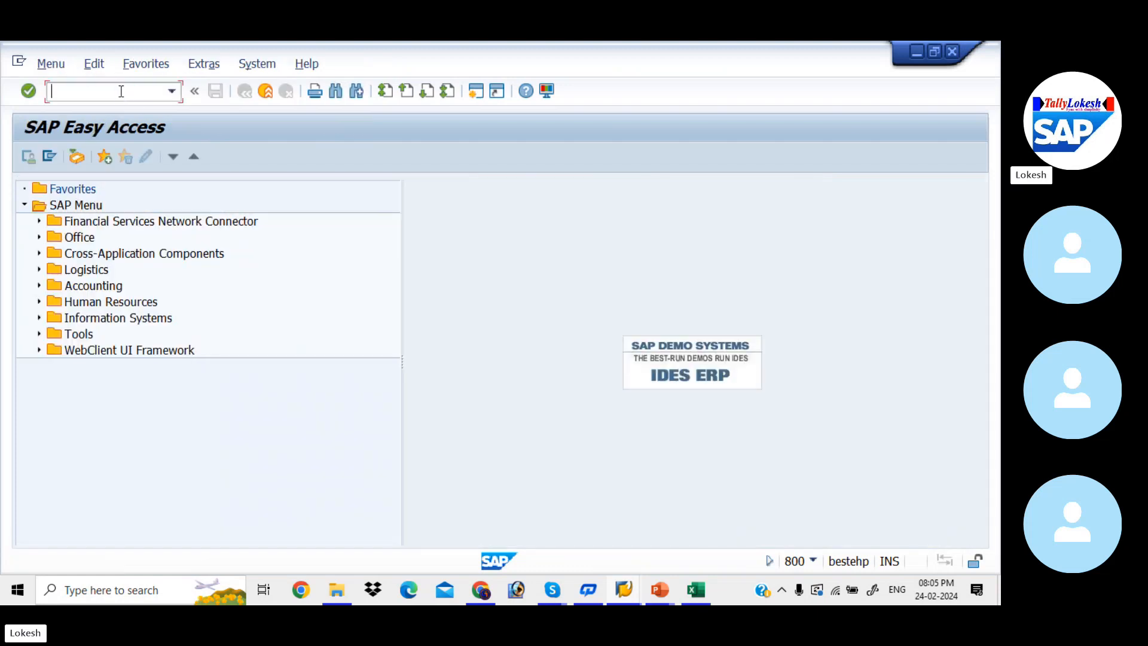
Copy the cost center reporting code S_ALR_87013611 from the PowerPoint configuration steps slide and open that transaction in SAP
key(alt+Tab)
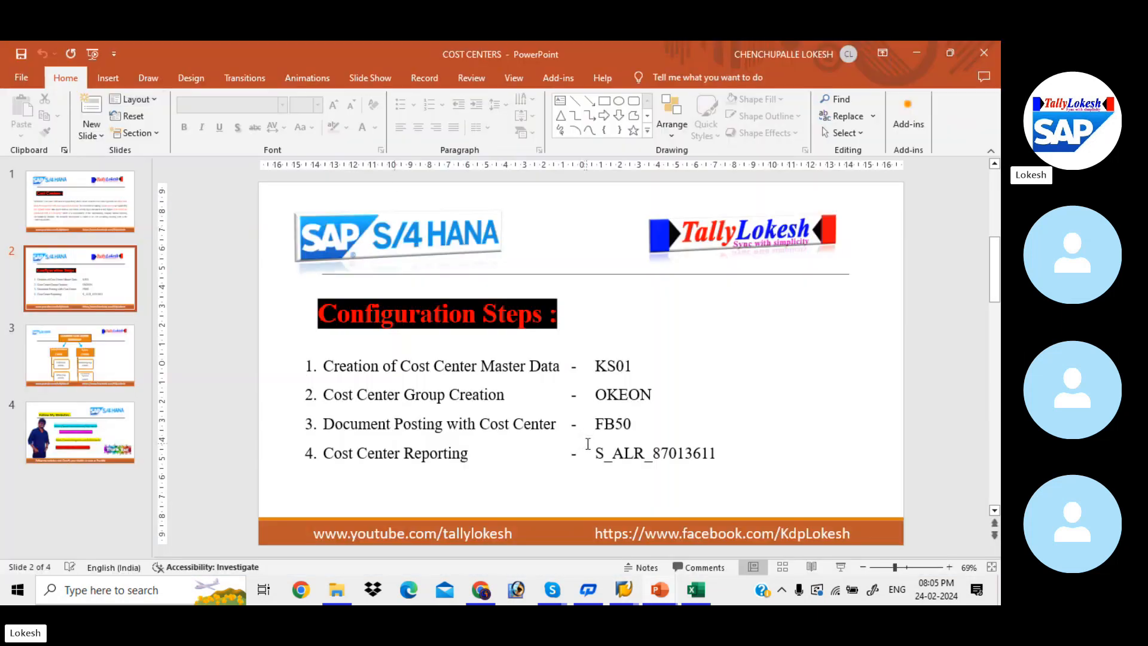
drag(597, 453, 688, 458)
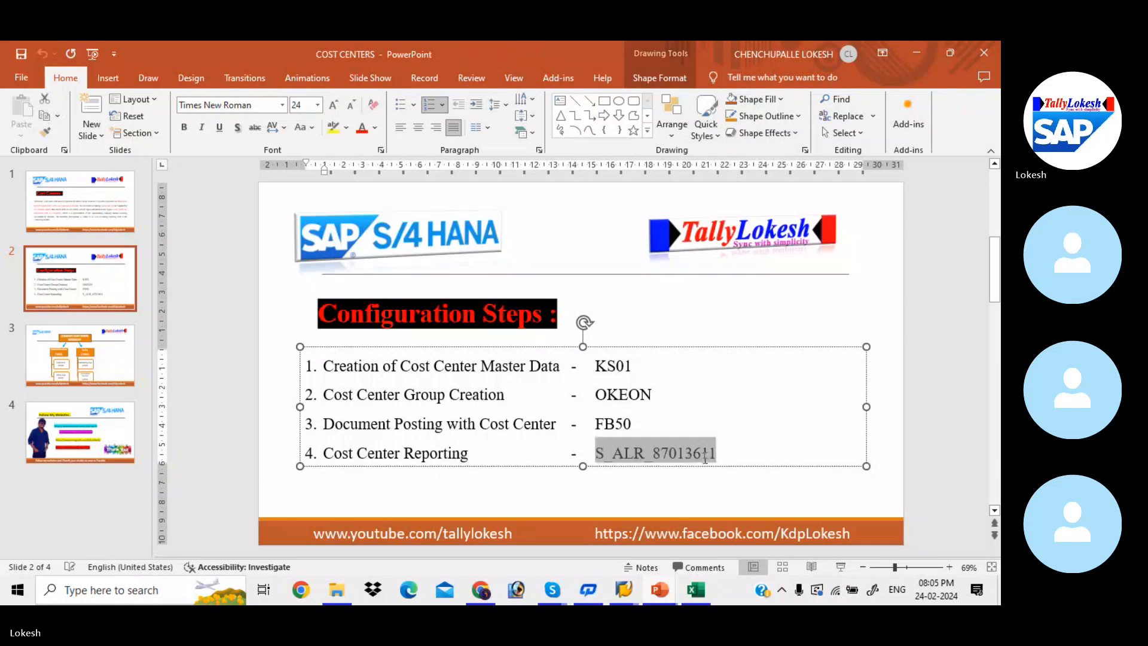
key(ctrl+c)
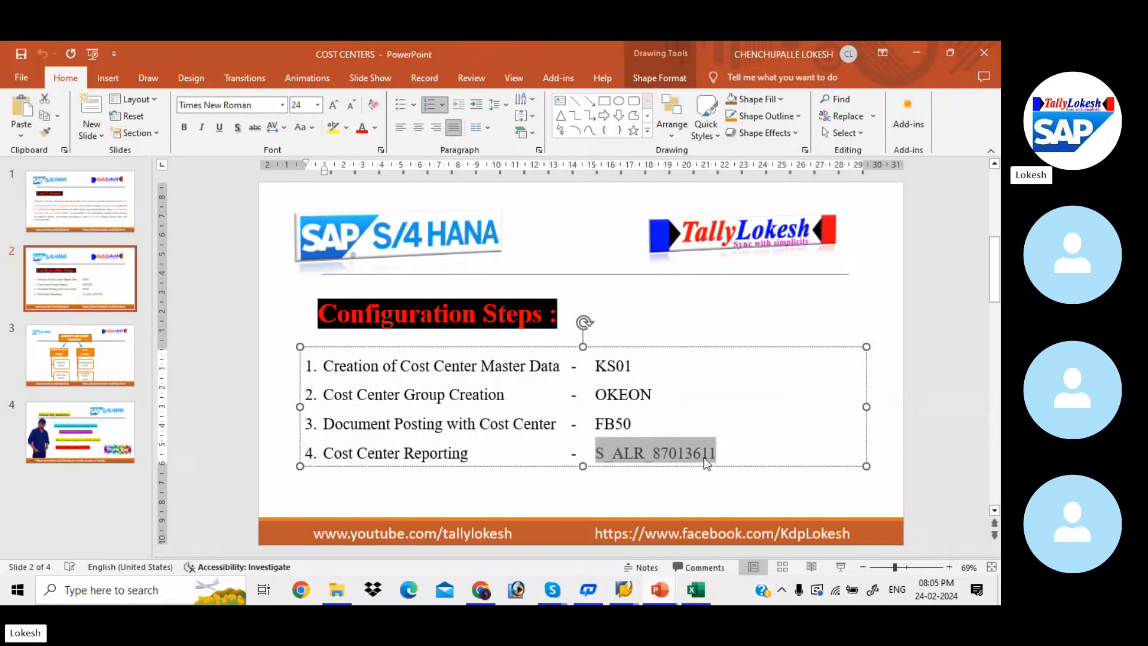
key(alt+Tab)
key(ctrl+v)
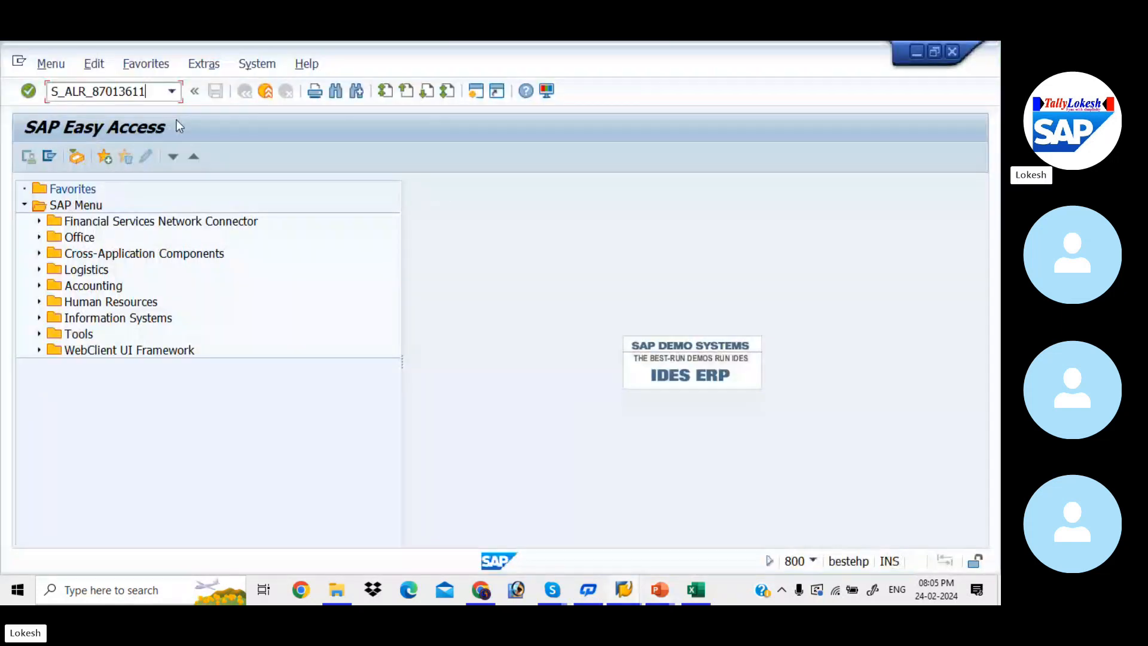
key(Return)
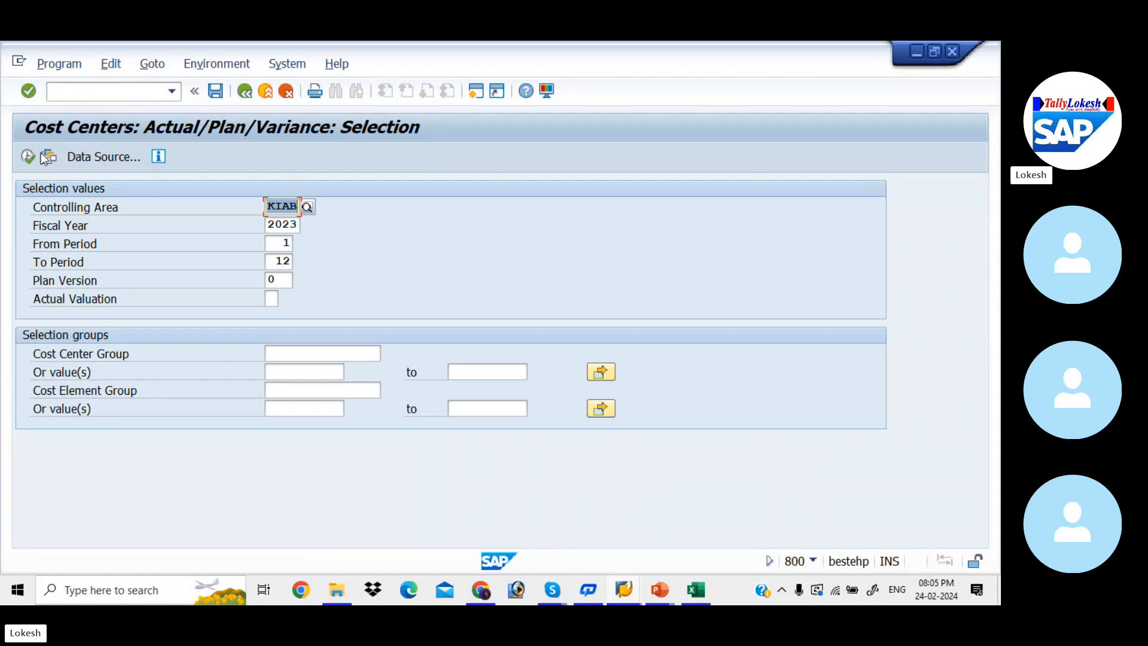
Run the actual/plan/variance report for controlling area KIAB, fiscal year 2023, periods 1 to 12, review the costs by cost element and exit
click(31, 154)
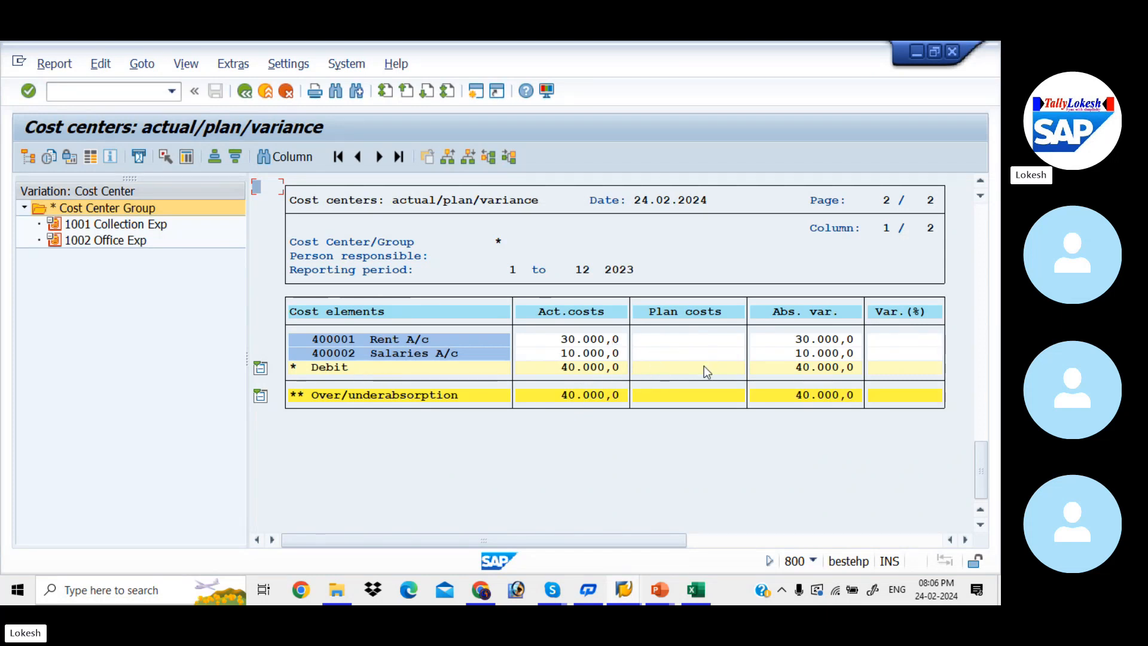
click(143, 93)
text(/n)
key(Return)
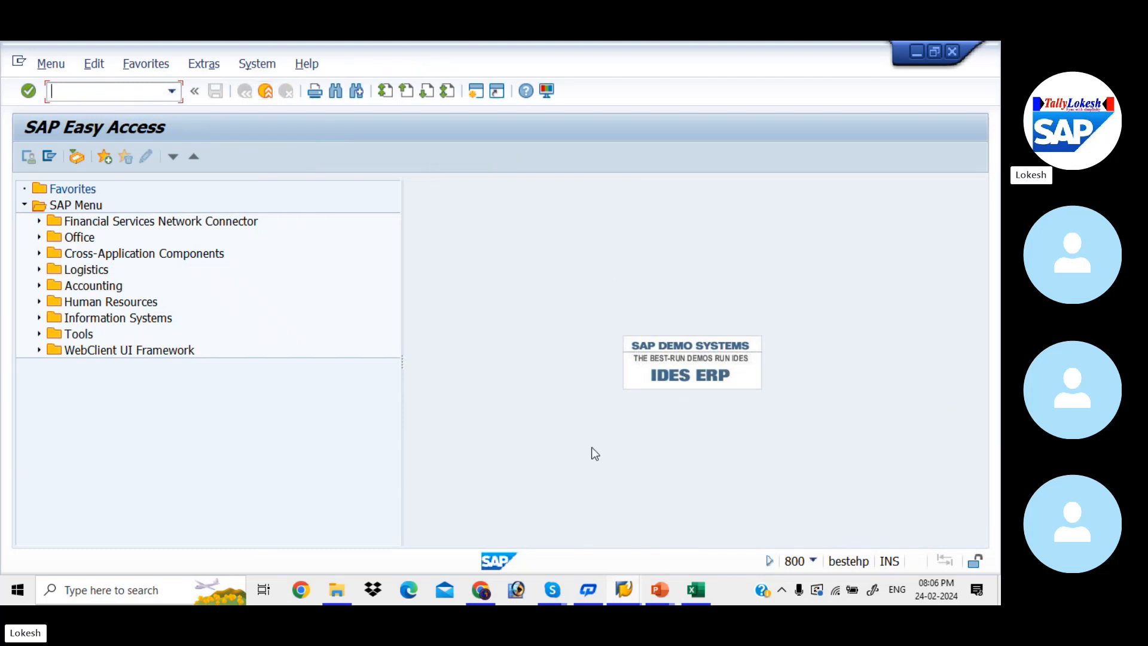
mouse_move(555, 591)
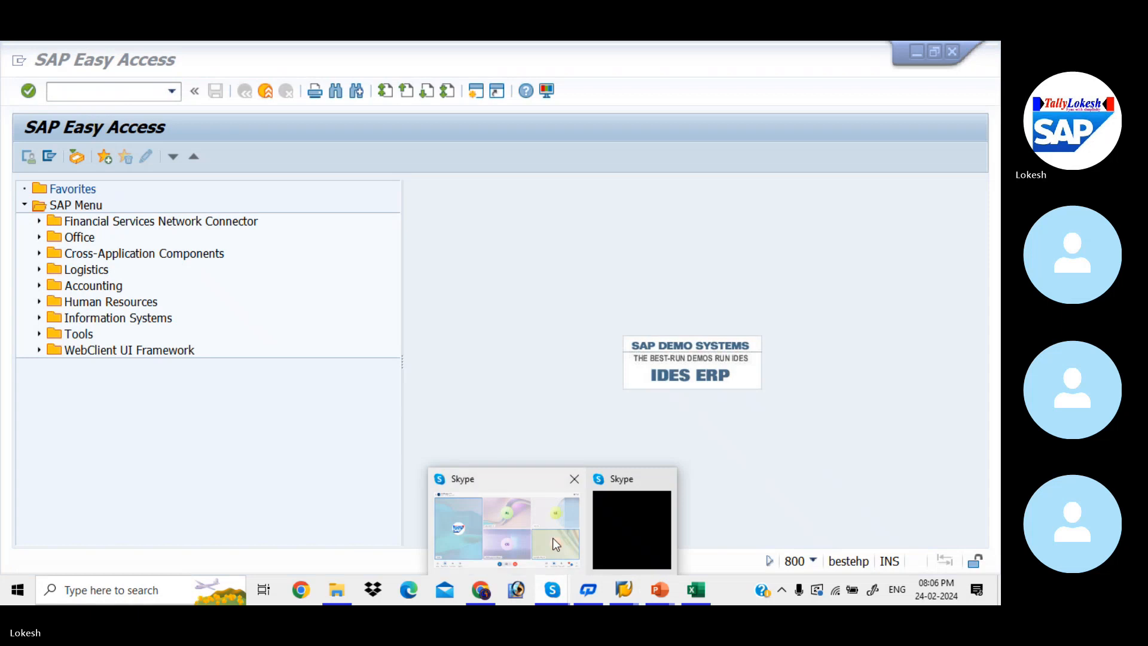